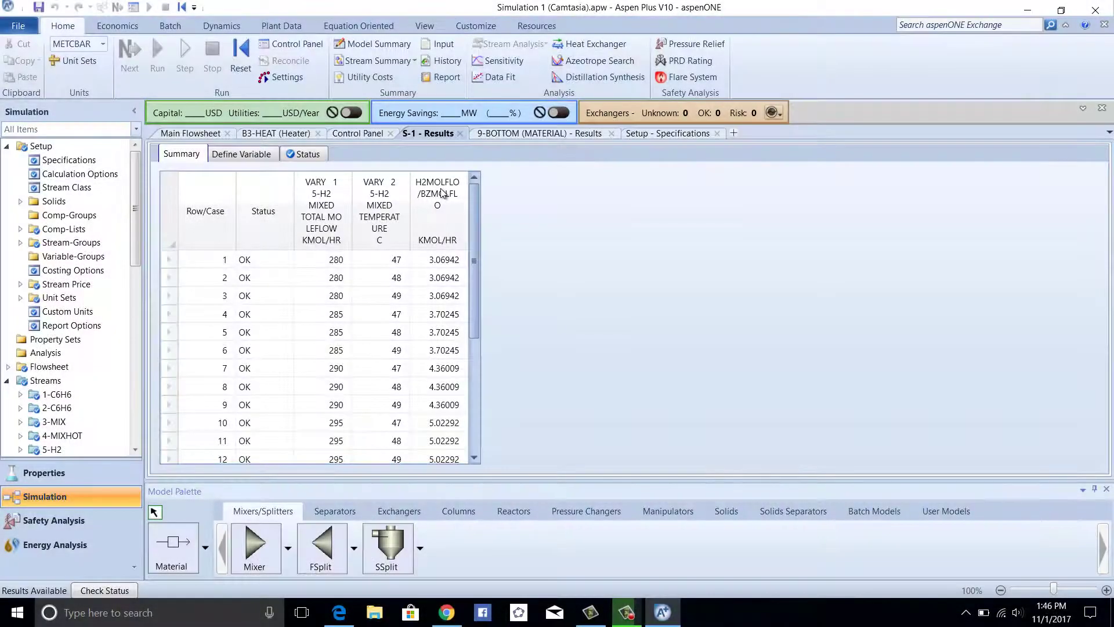
Export block B5-COOL to a backup file named B5-COOL in the documents folder
click(441, 192)
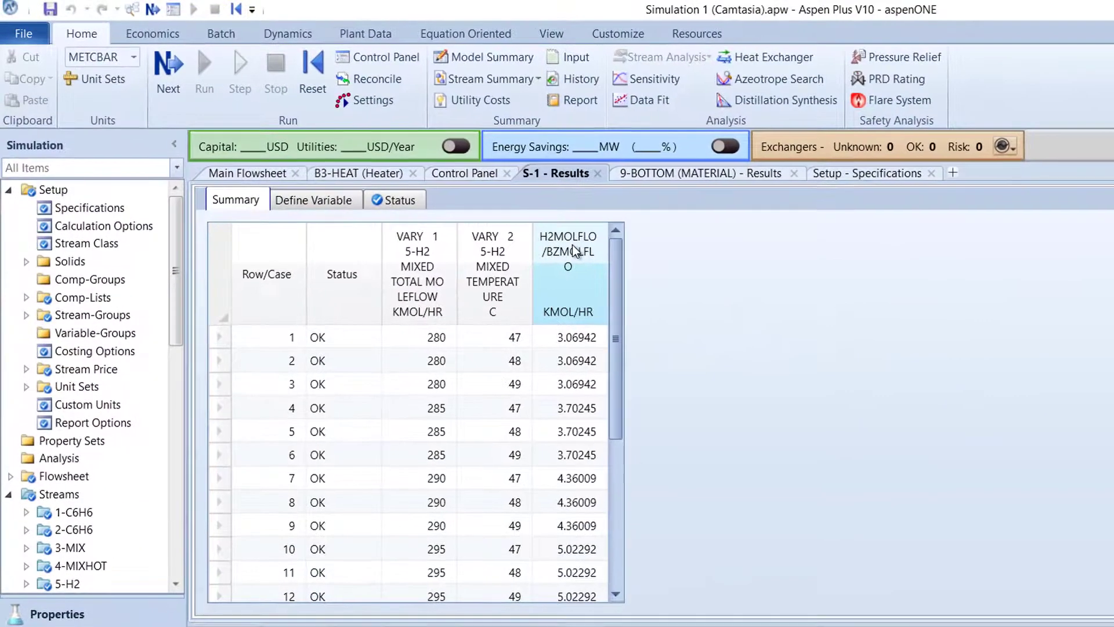
drag(179, 238, 175, 429)
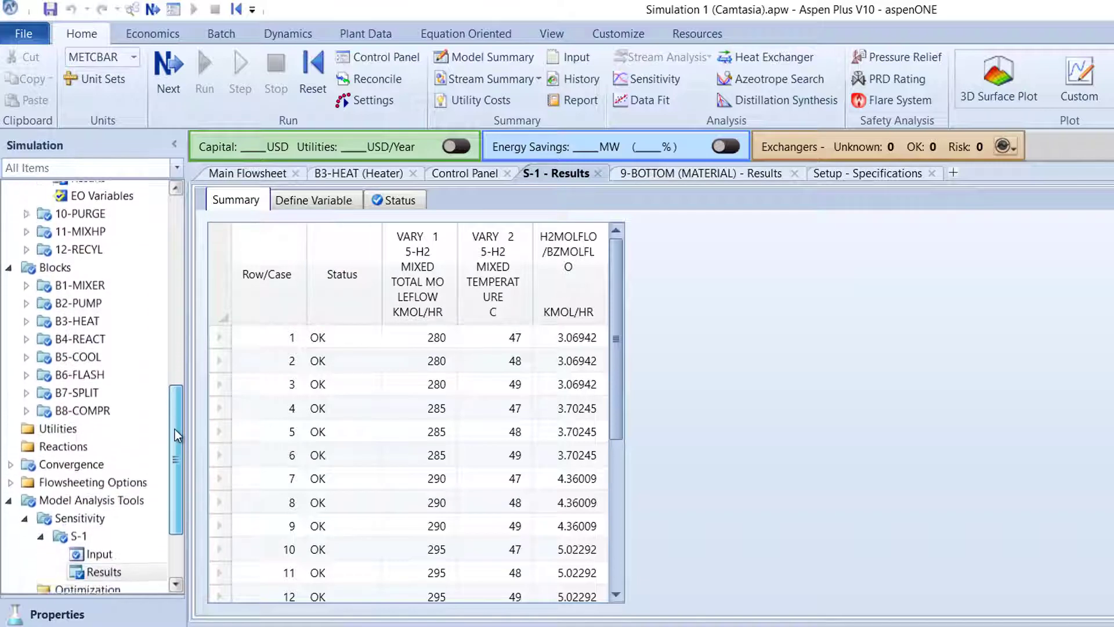
right_click(123, 353)
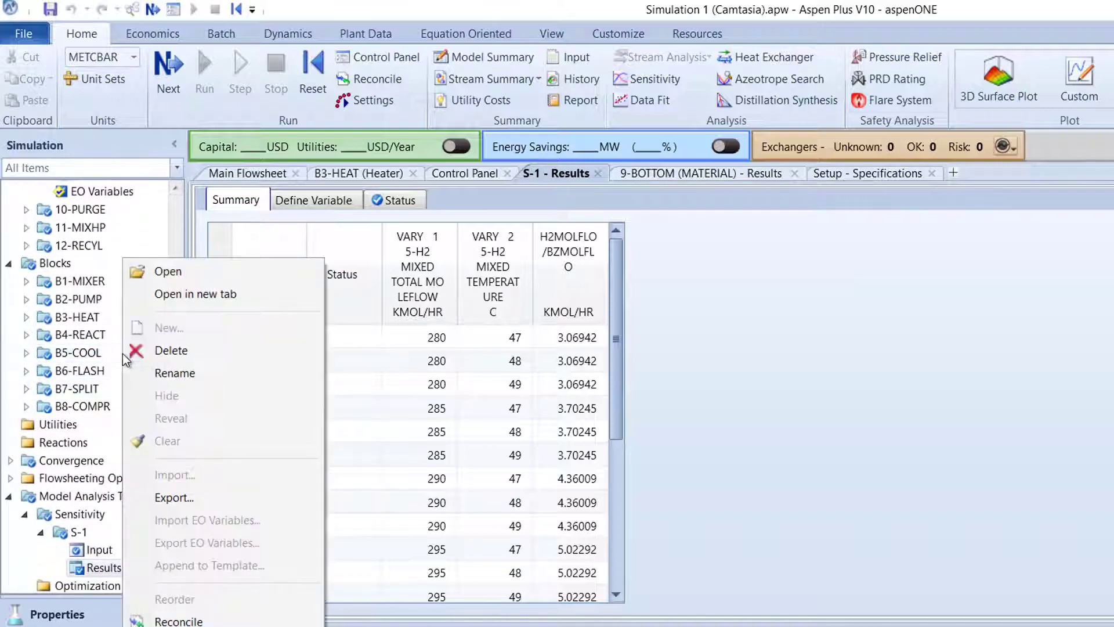
click(231, 499)
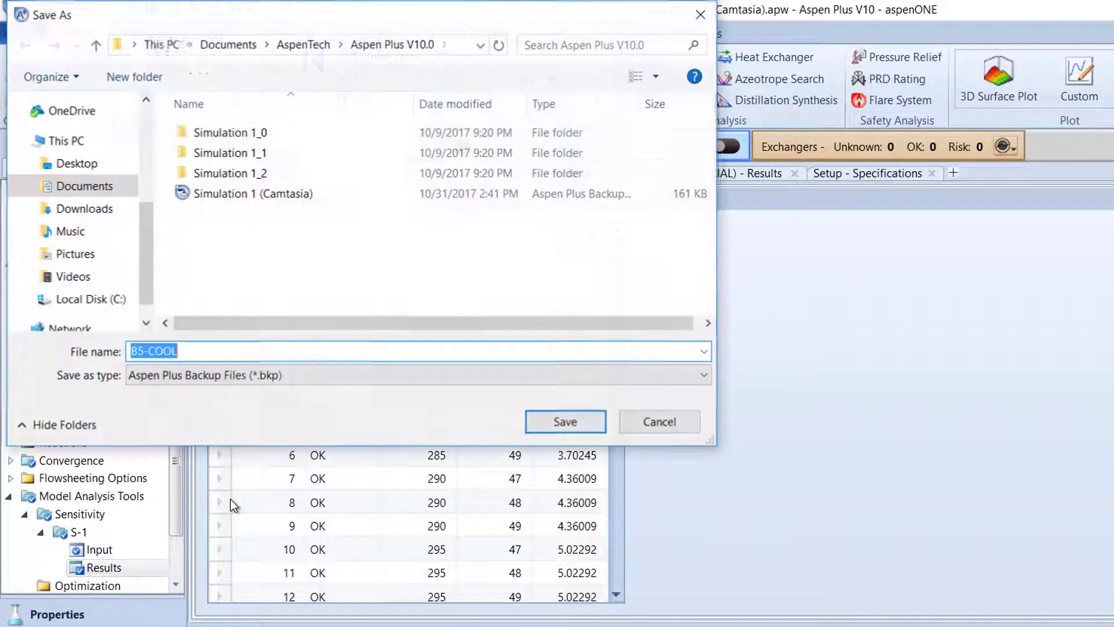
click(600, 422)
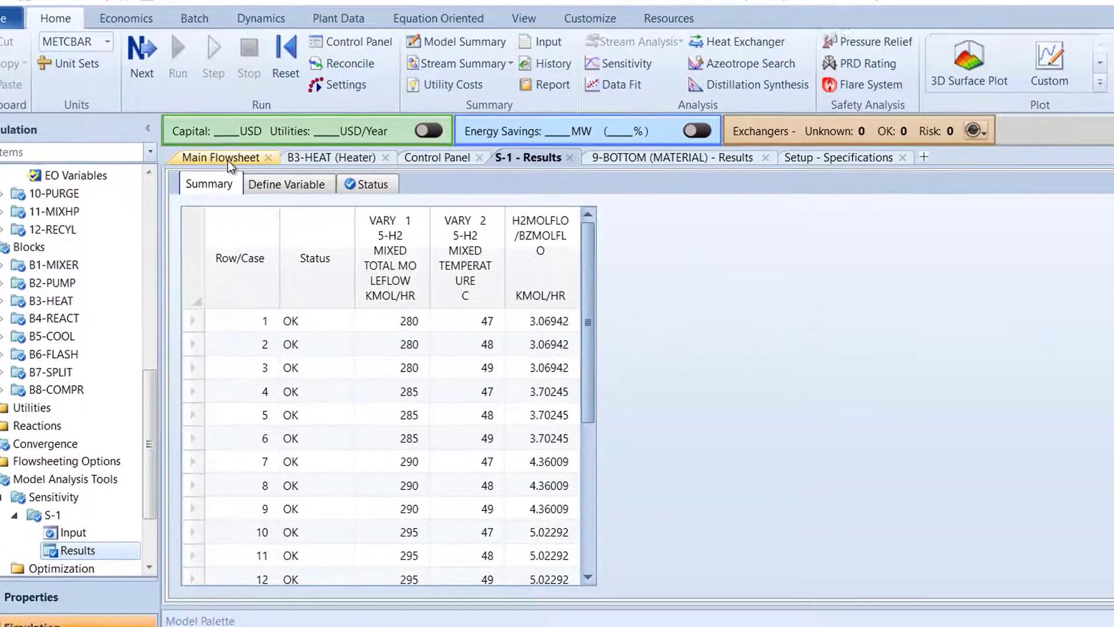
Delete the B5-COOL block from the main flowsheet
click(254, 174)
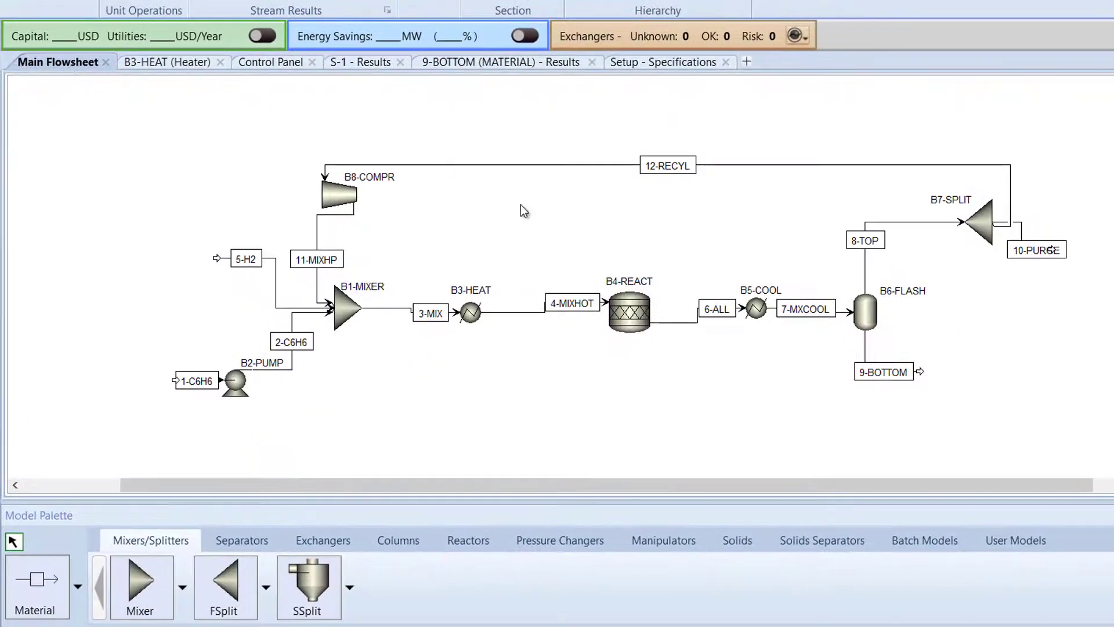
click(758, 316)
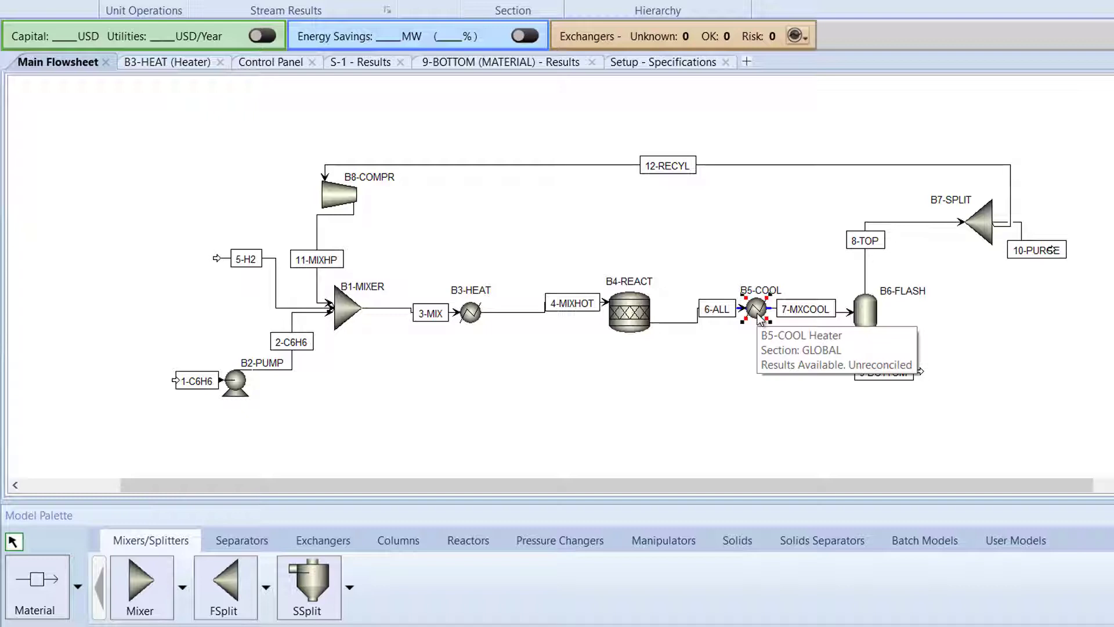
key(Delete)
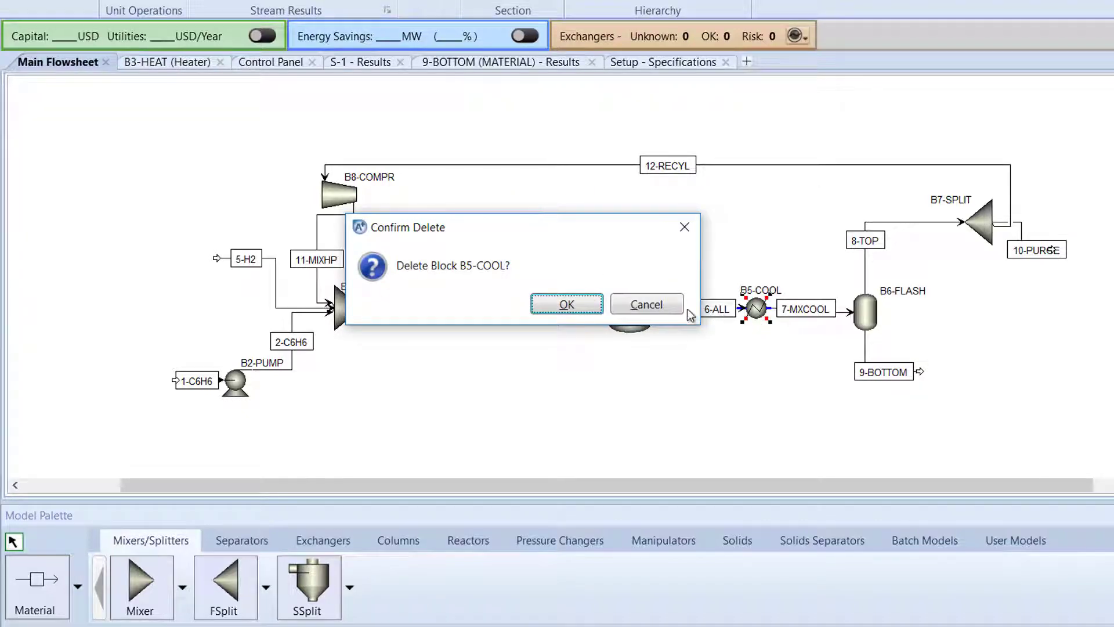
click(577, 303)
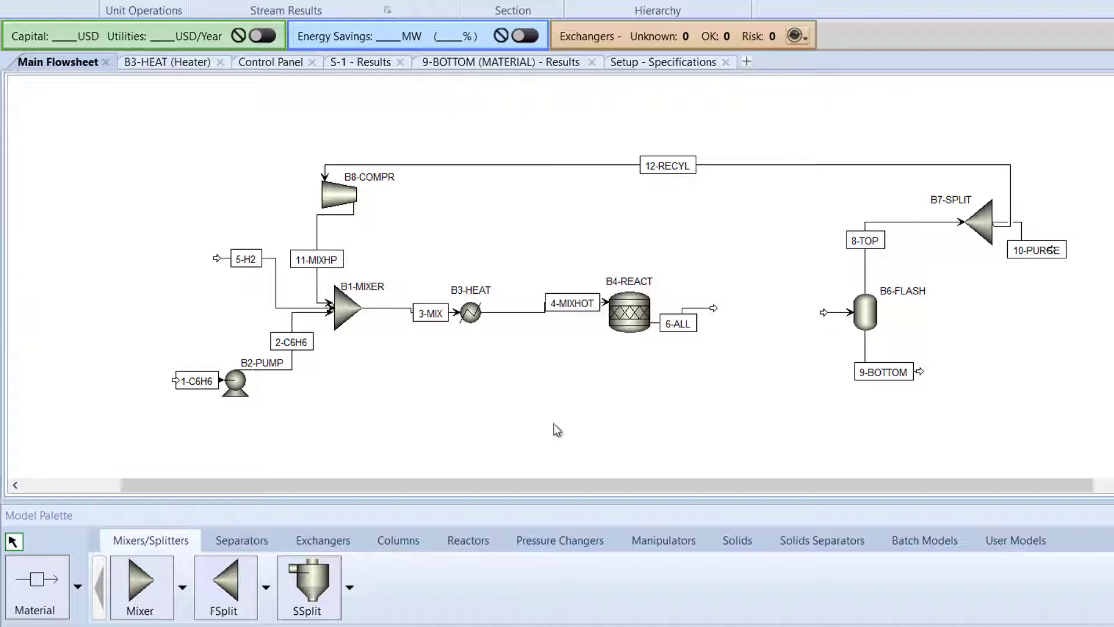
Pick a HeatX icon from the Exchangers palette for placement
click(307, 543)
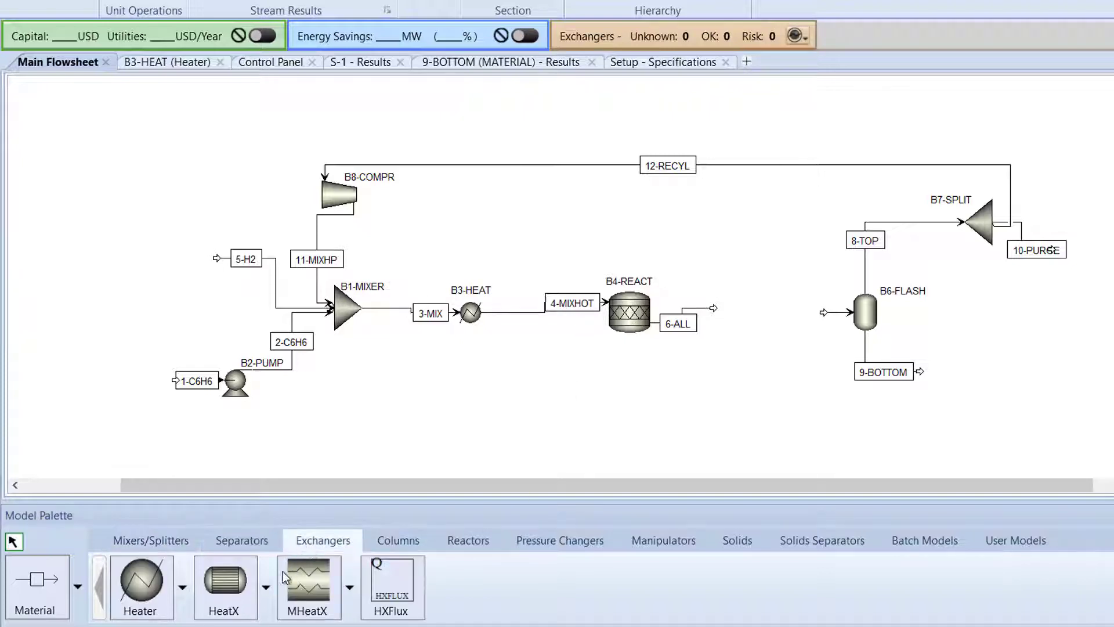
click(267, 587)
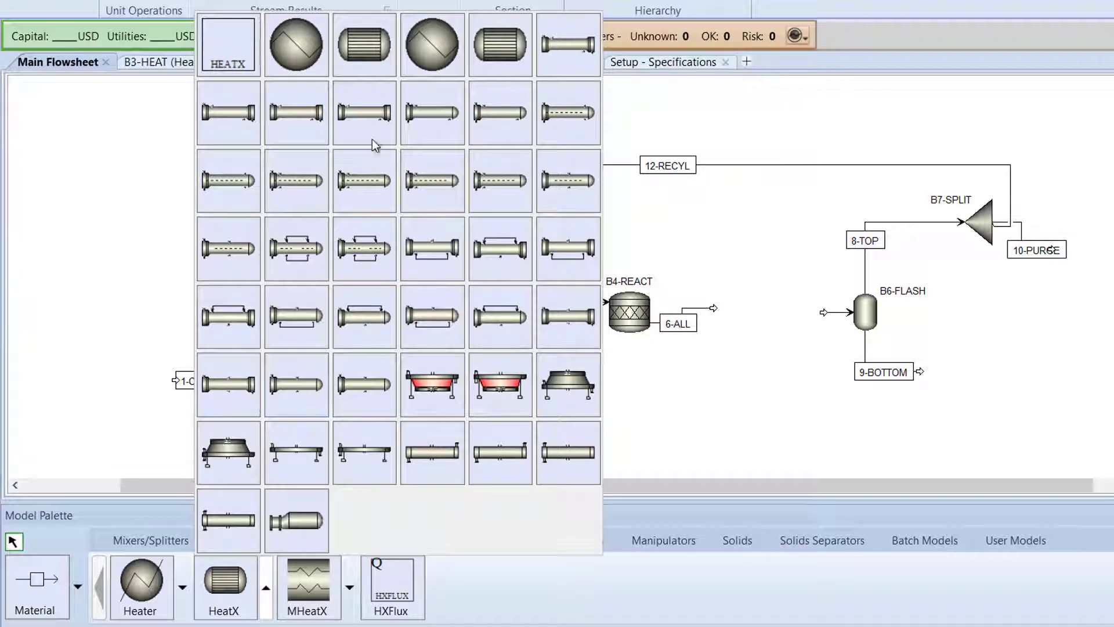
click(365, 61)
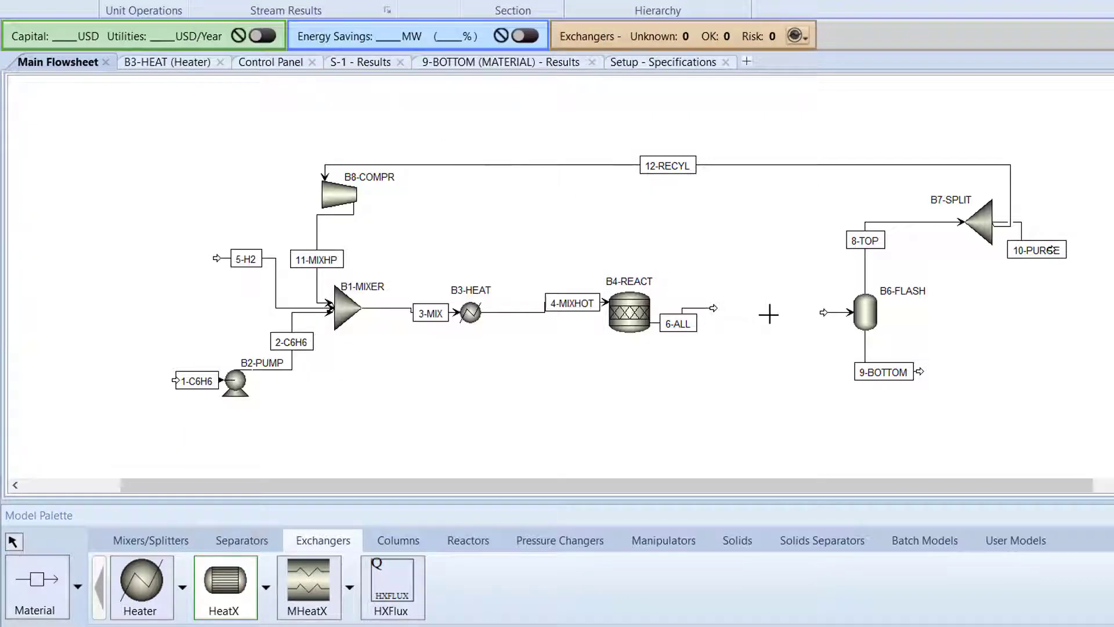
Place the HeatX block and connect stream 6-ALL to its hot inlet
click(761, 313)
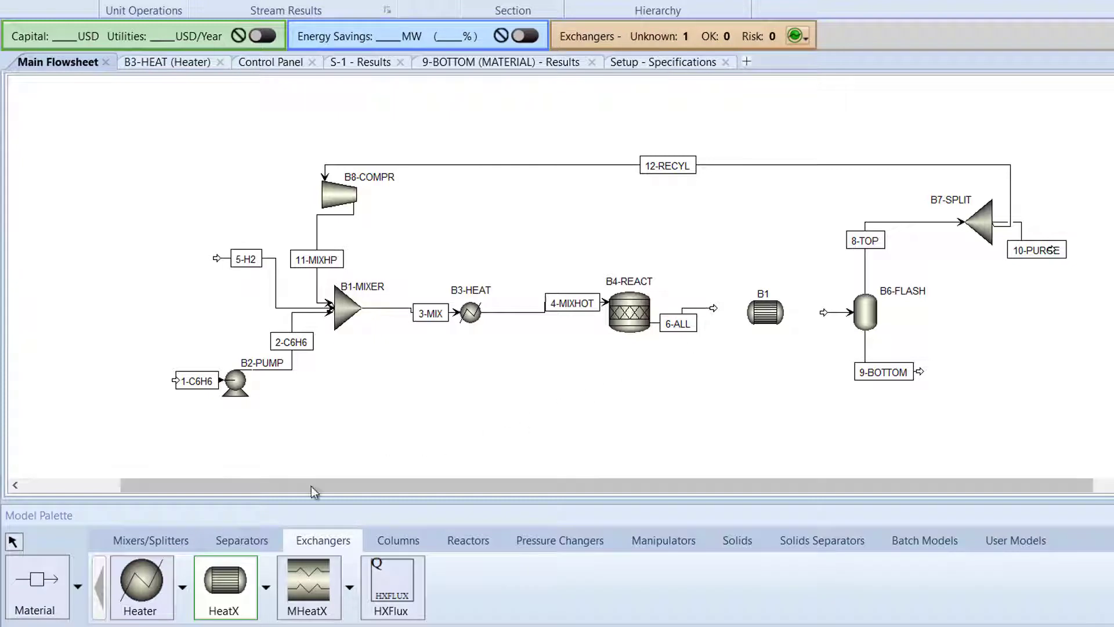
click(20, 545)
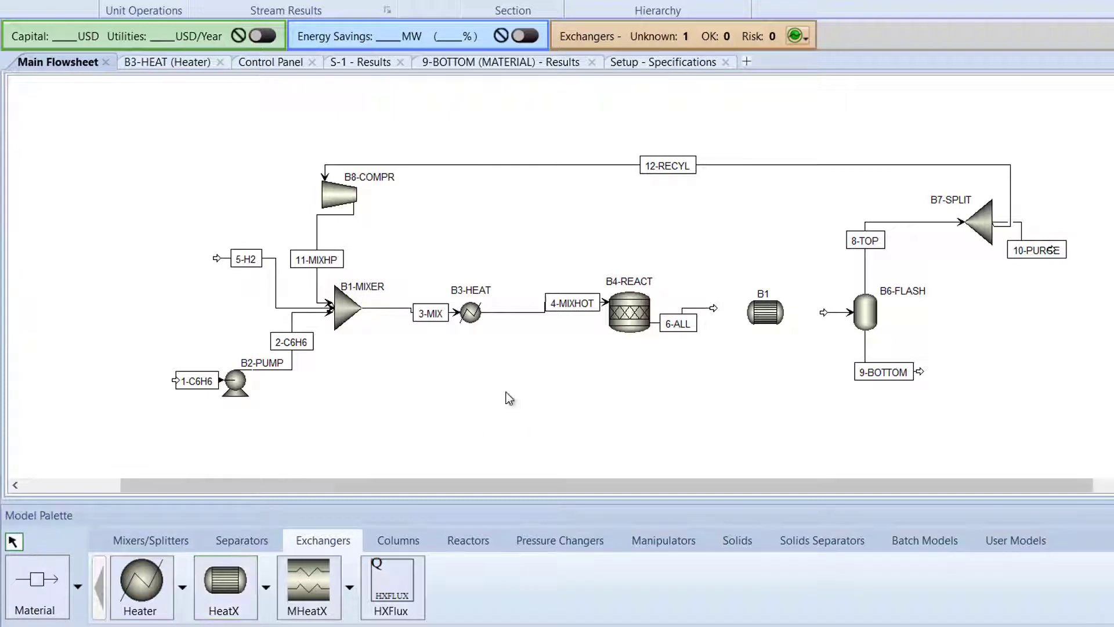
right_click(714, 310)
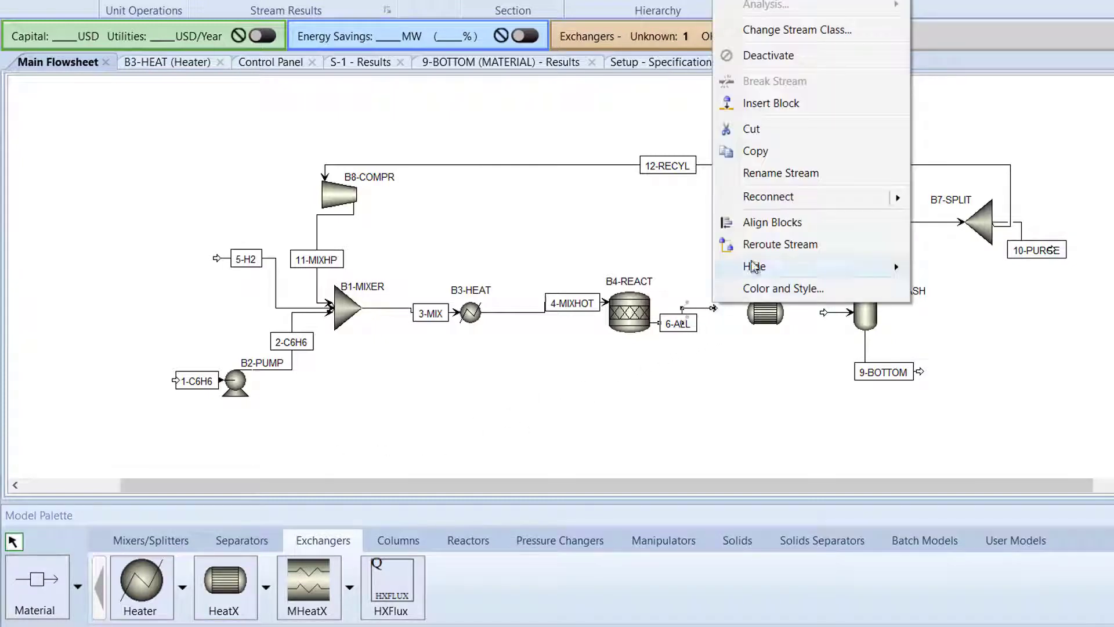
mouse_move(824, 206)
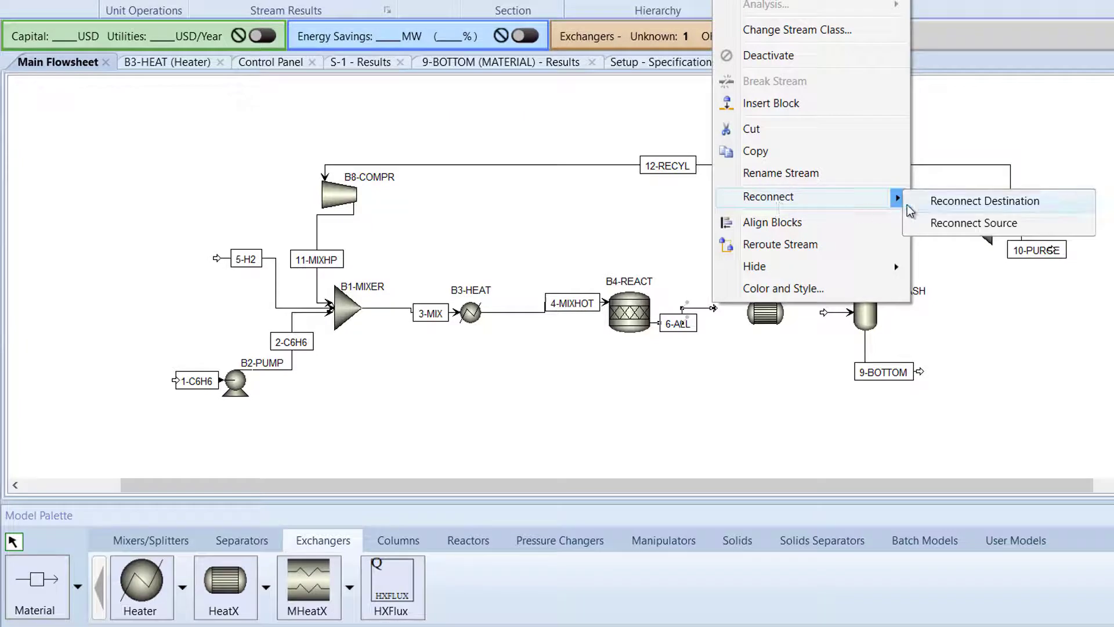
click(985, 201)
click(741, 312)
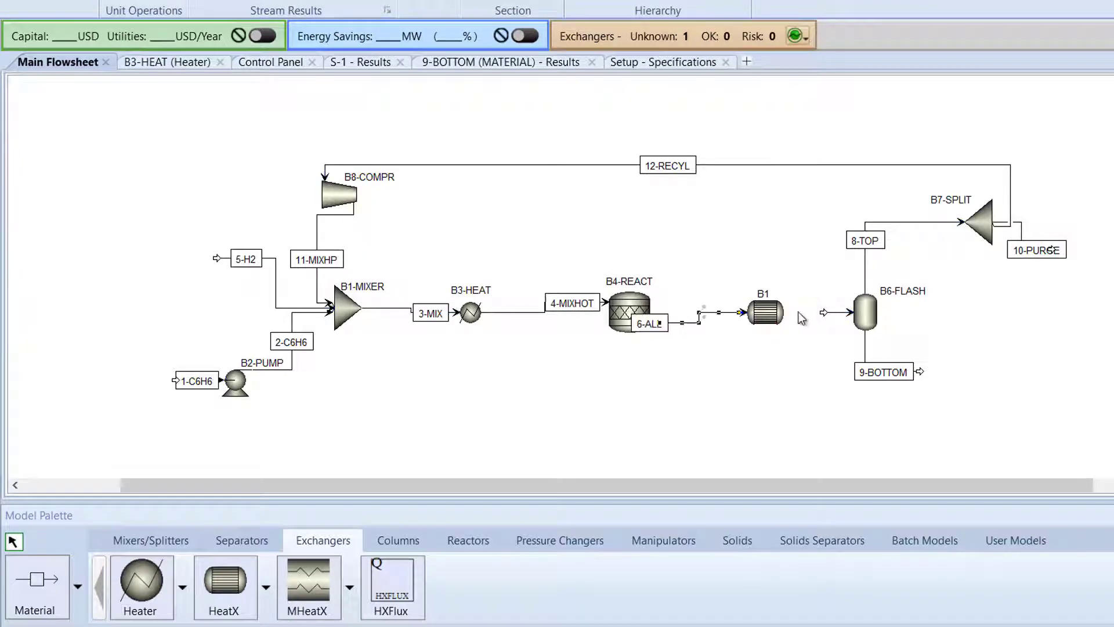
Reconnect stream 7-MXCOOL so it starts from the exchanger's hot outlet
right_click(824, 312)
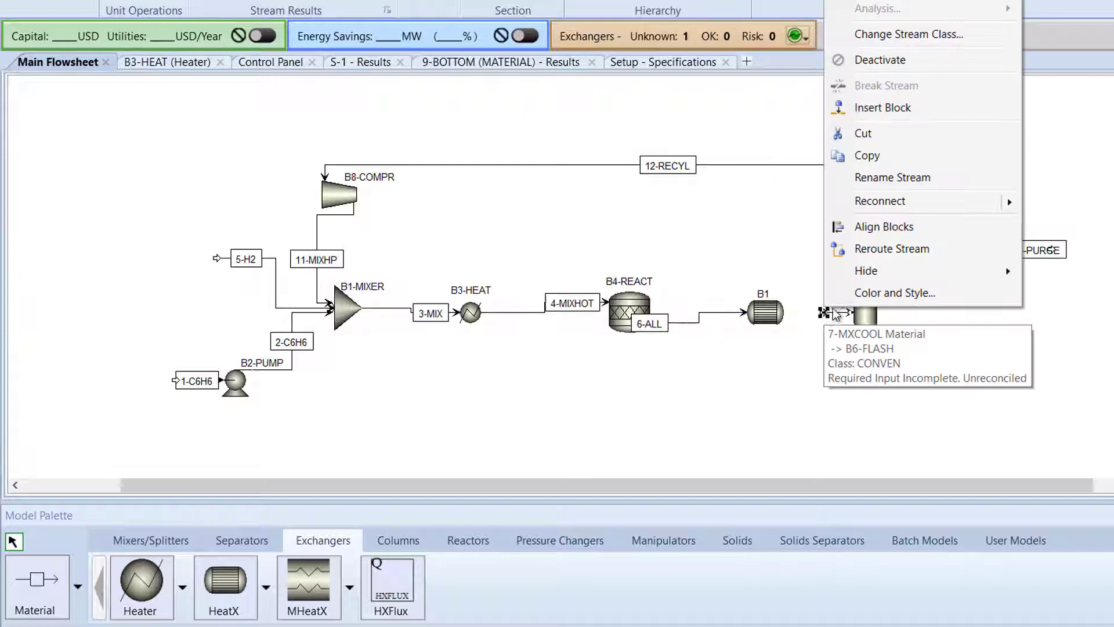
mouse_move(934, 201)
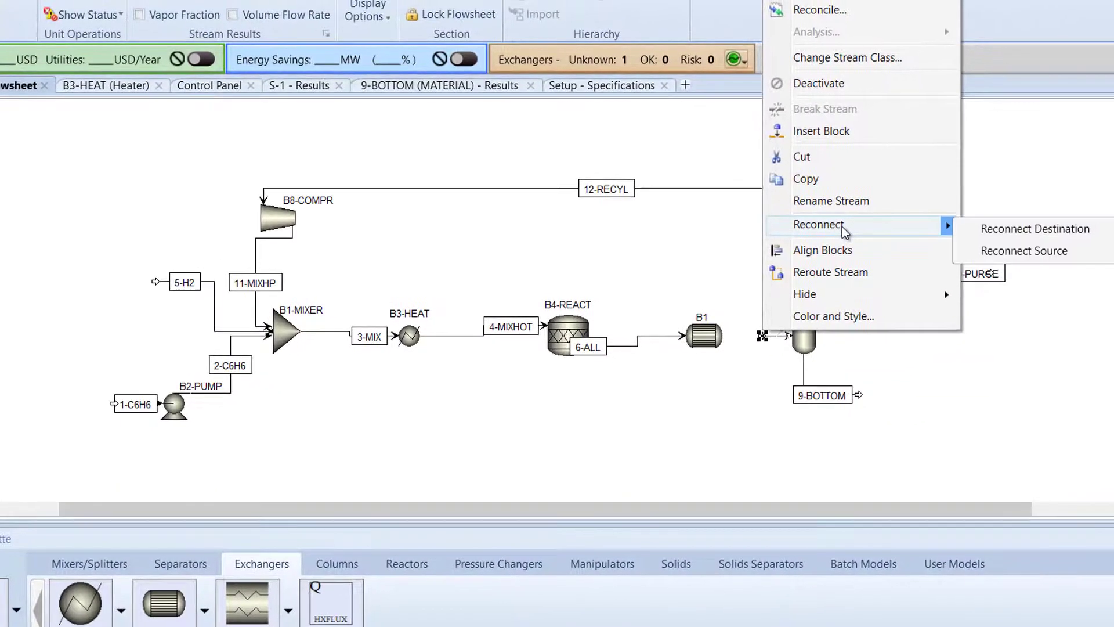
click(990, 250)
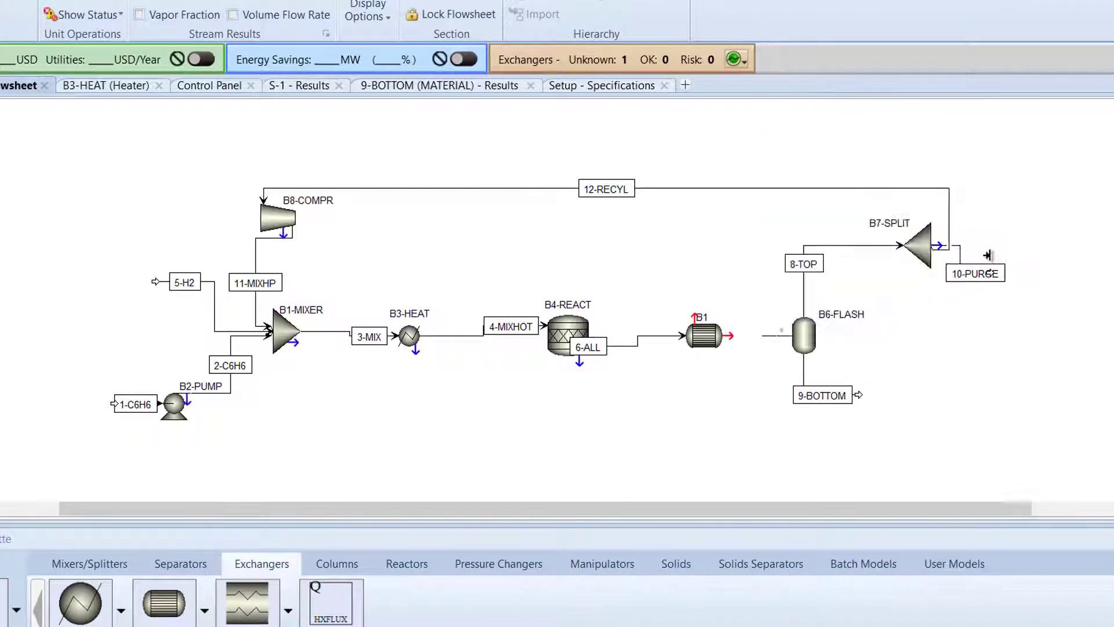
click(730, 338)
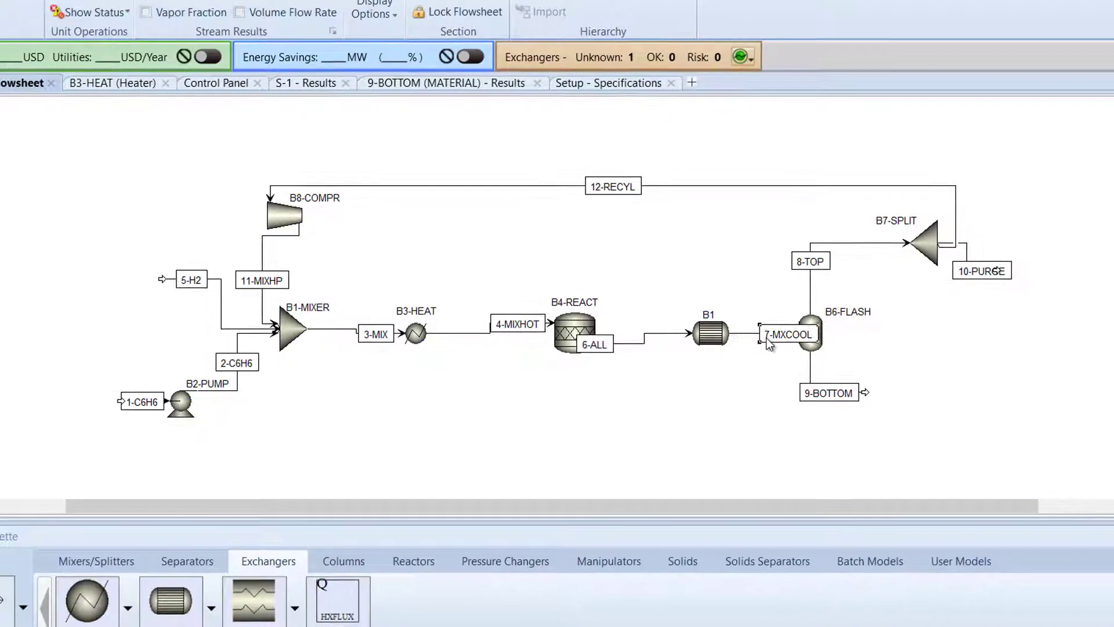
click(784, 346)
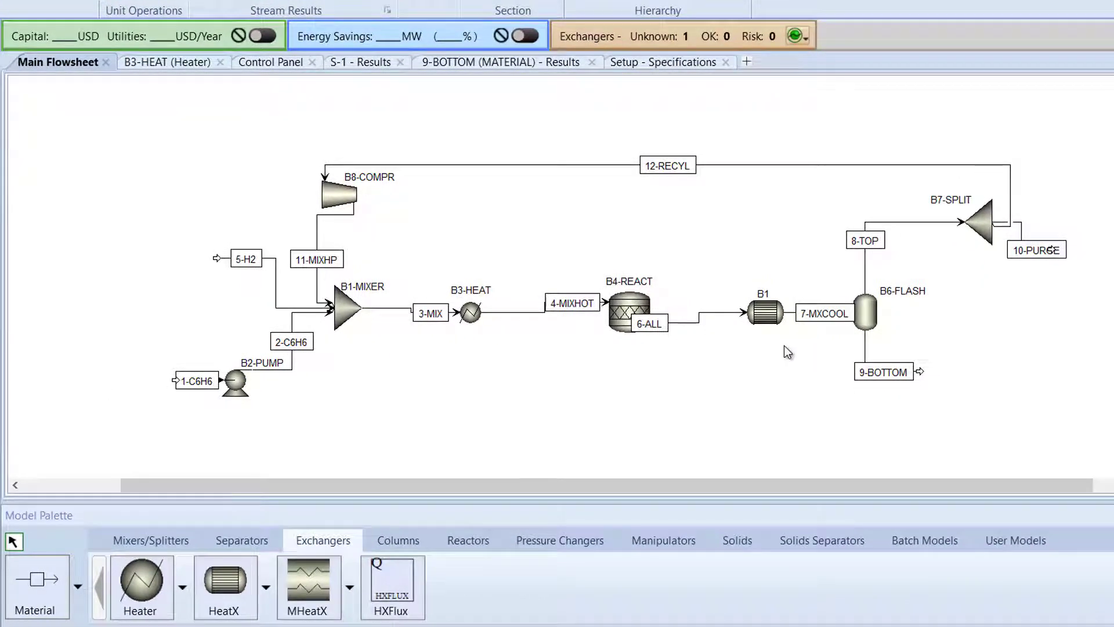
Rename the exchanger to B10-HTEX and move the 6-ALL label clear of B4-REACT
click(767, 292)
click(772, 292)
text(0-HTEX)
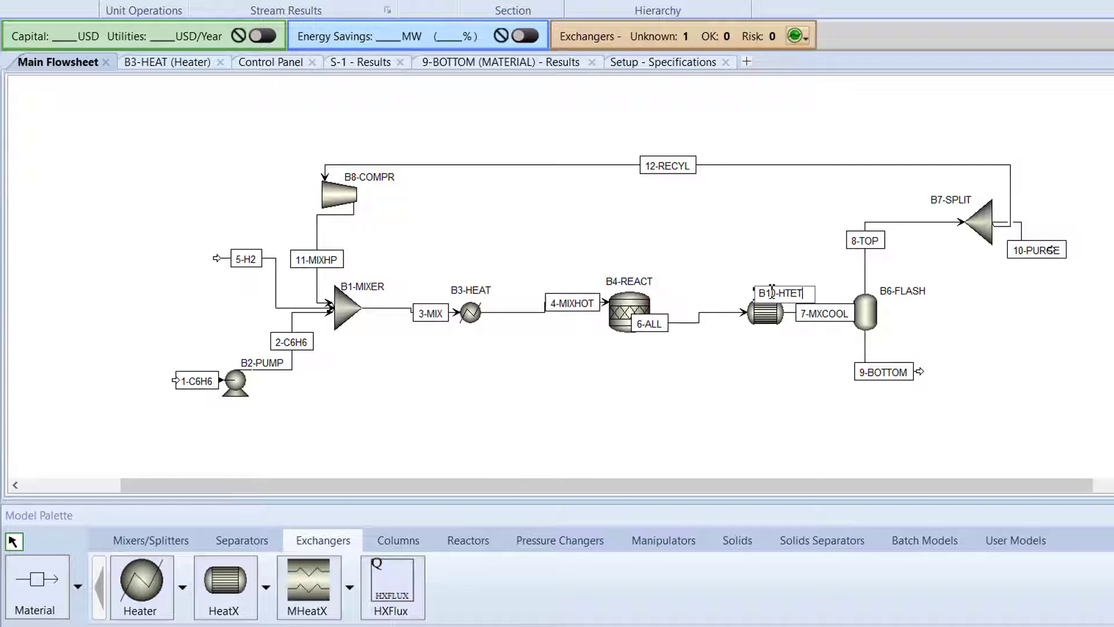
key(Return)
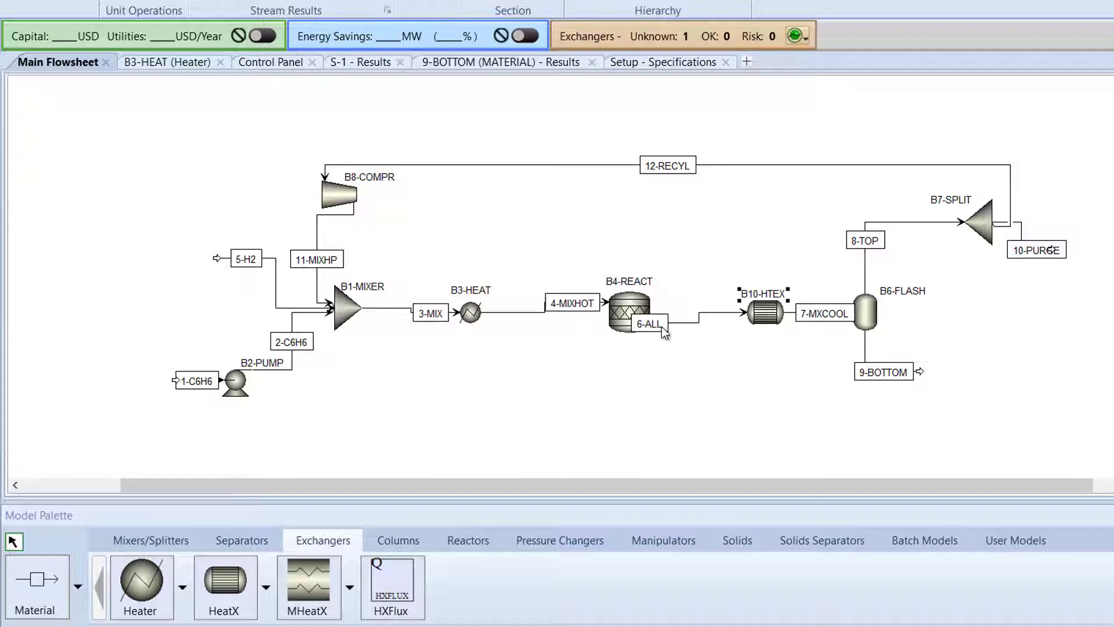
drag(663, 331, 708, 330)
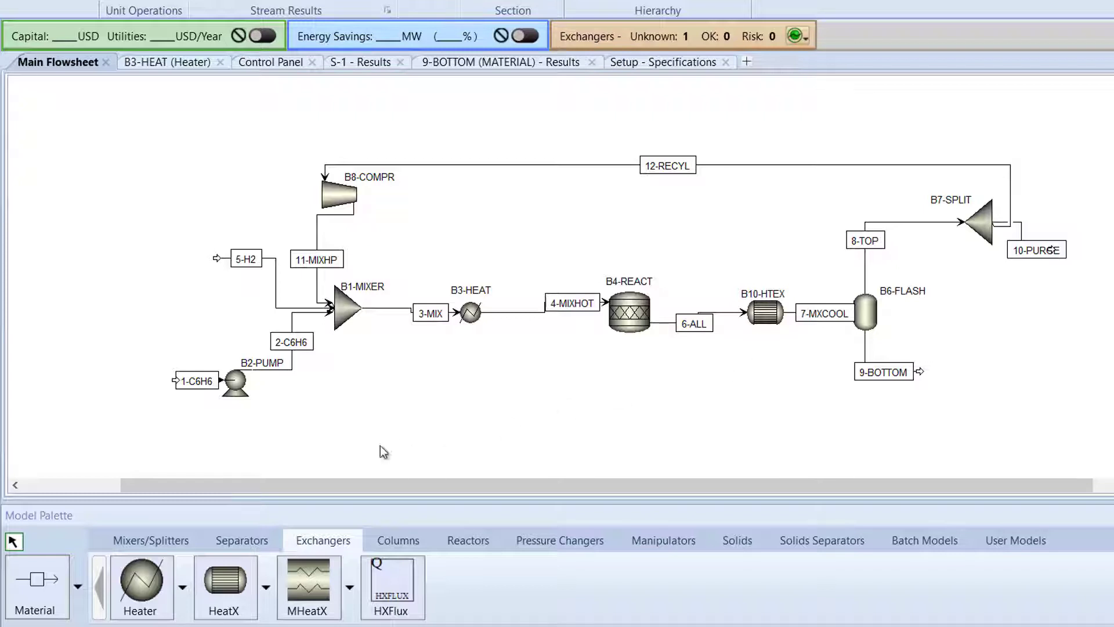
Draw a feed stream into B10-HTEX's cold inlet and a product stream from its cold outlet
click(51, 590)
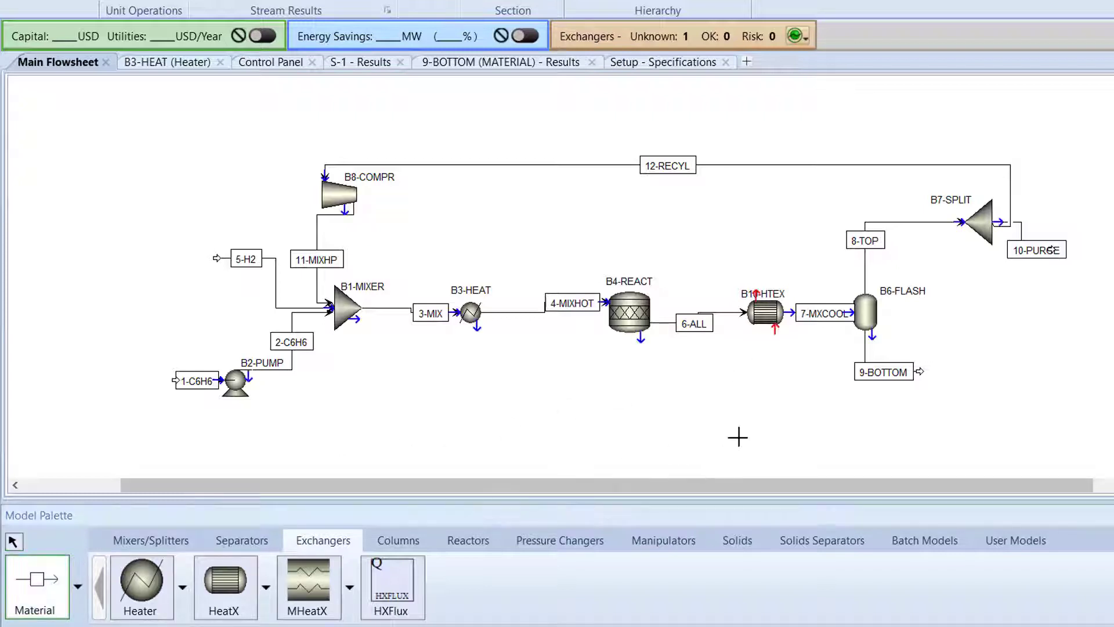
click(782, 397)
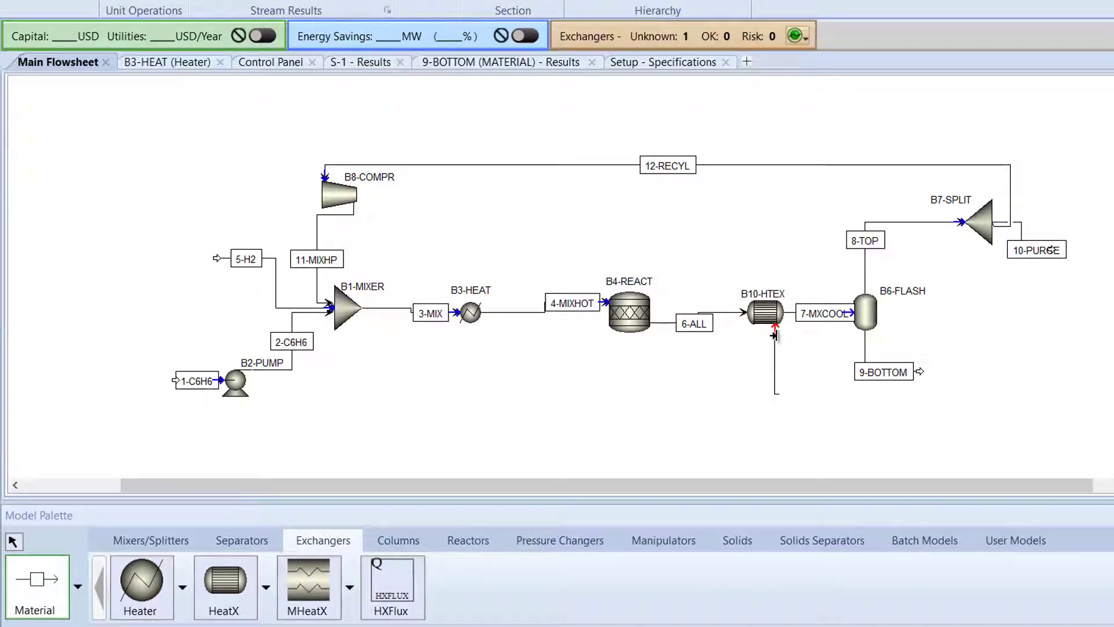
click(775, 328)
click(756, 290)
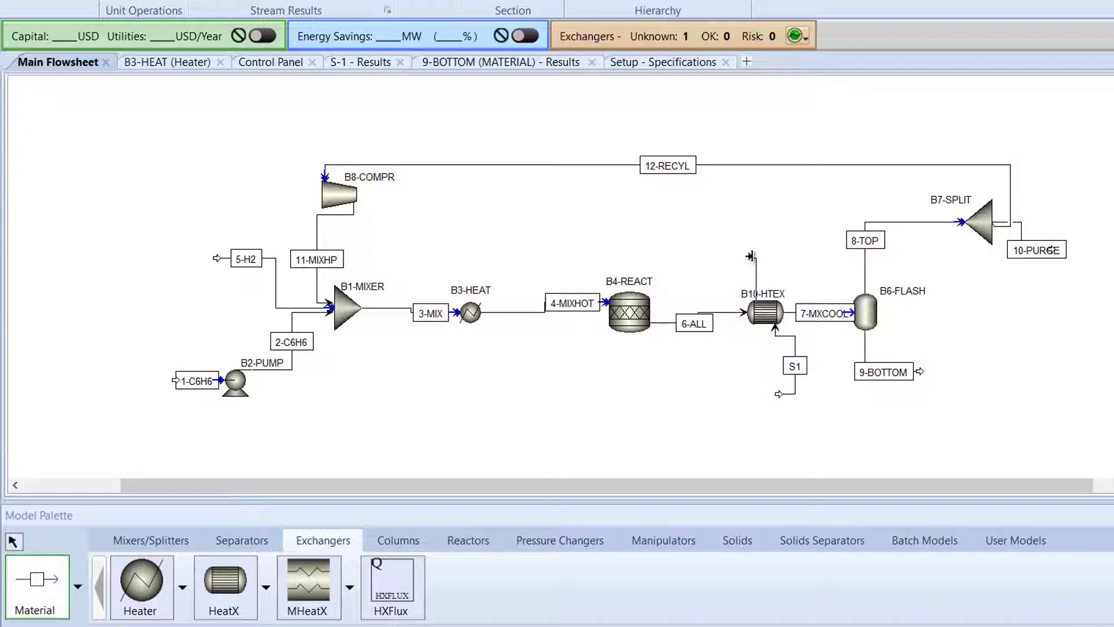
click(754, 252)
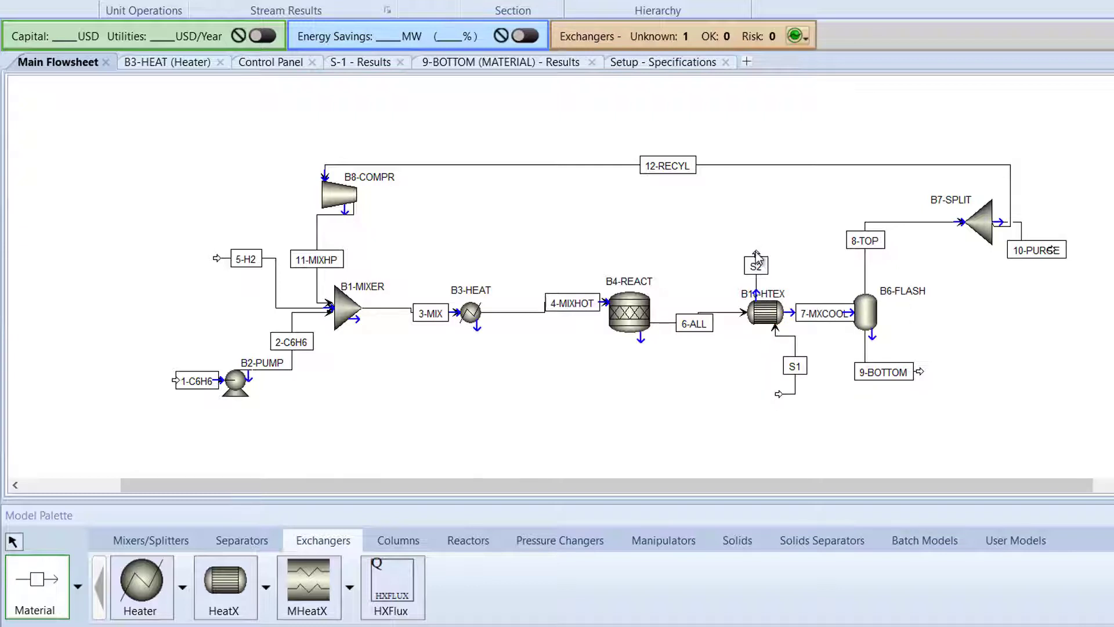
click(14, 542)
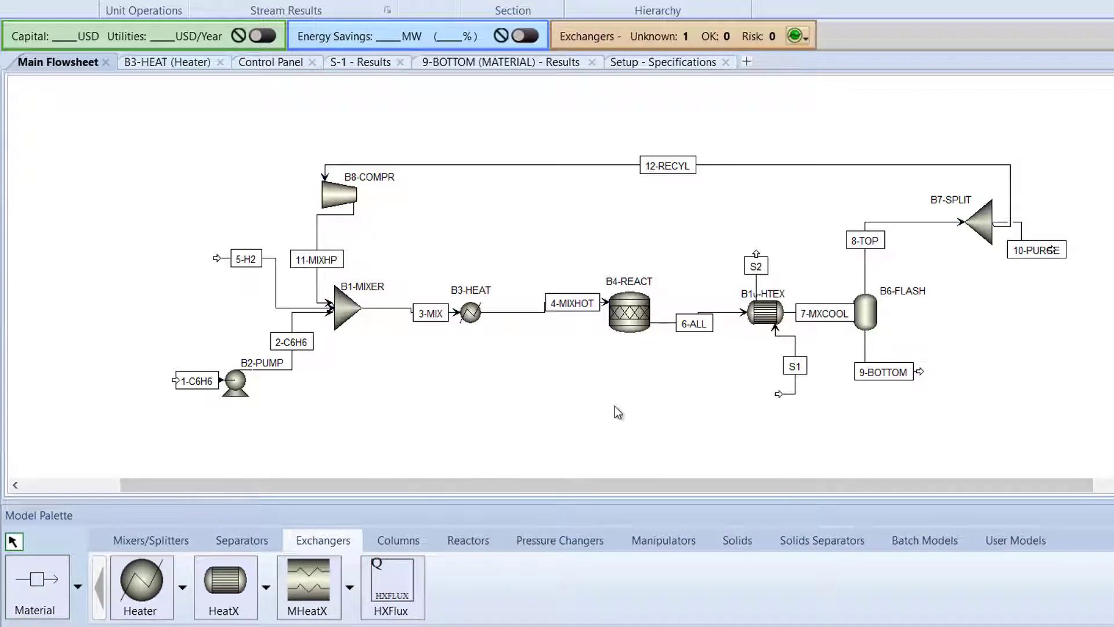
Rename the cold-side feed to H2OIN and the outlet to H2OOUT
double_click(804, 367)
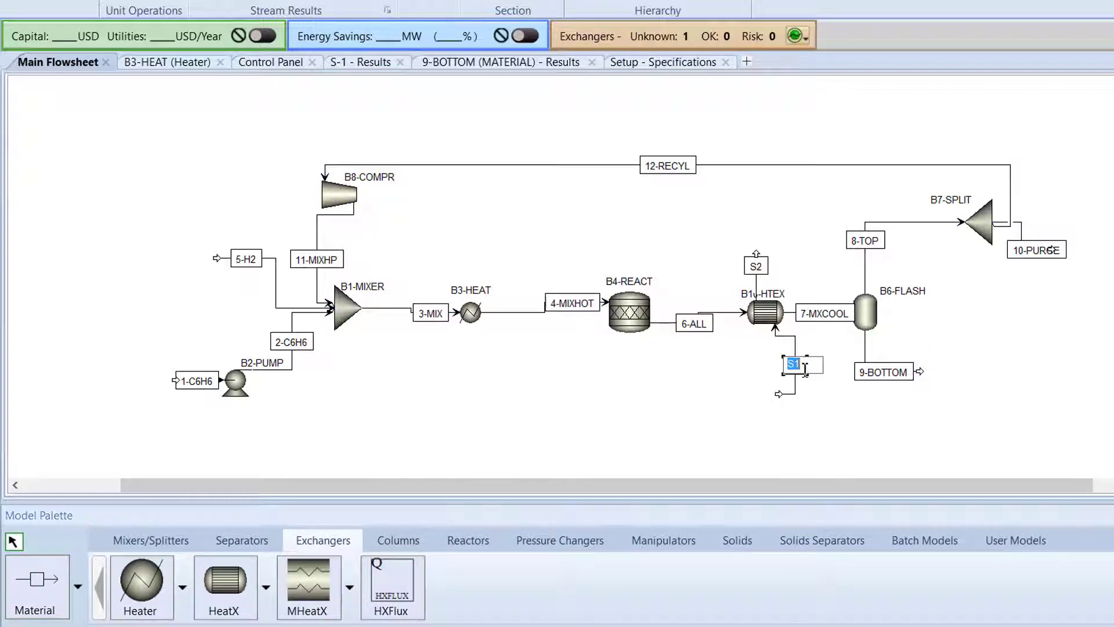
text(H2OIN)
key(Return)
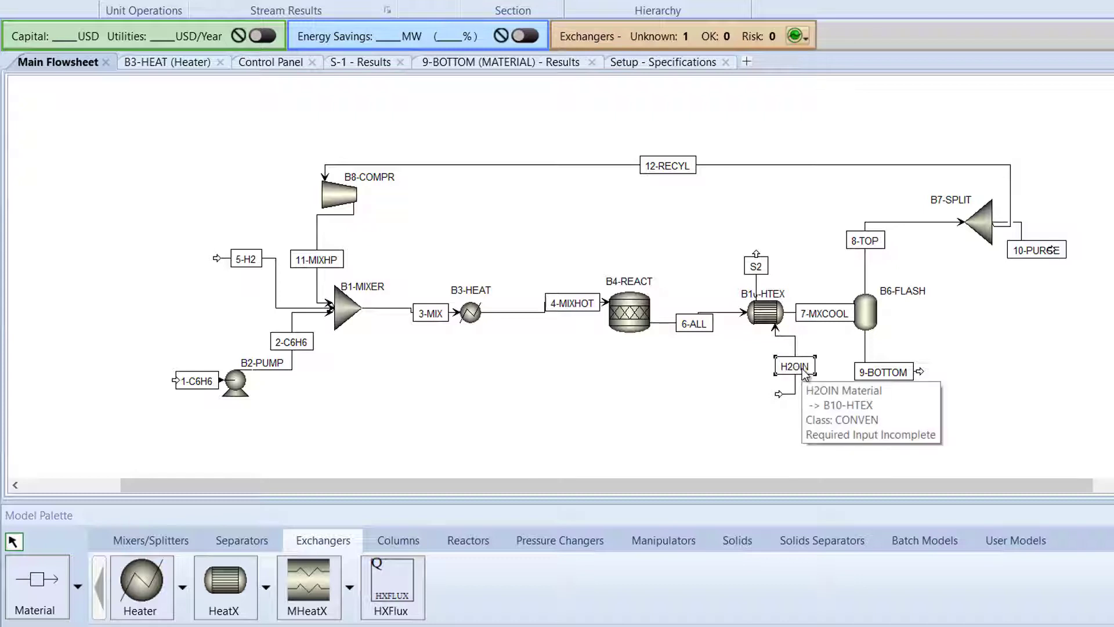
double_click(761, 266)
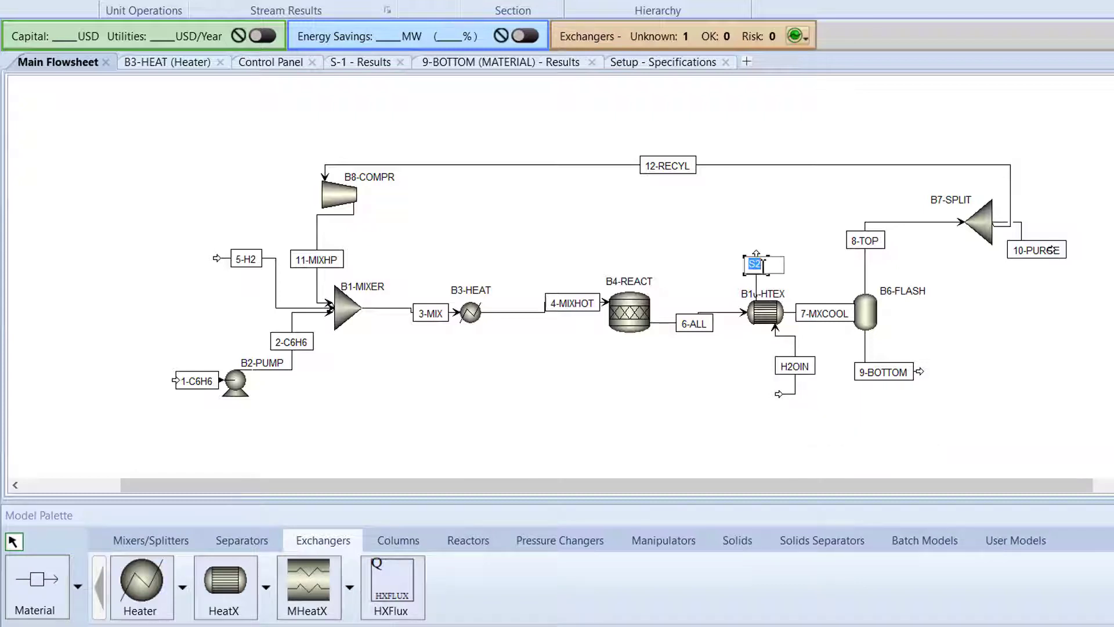
text(H2OOUT)
key(Return)
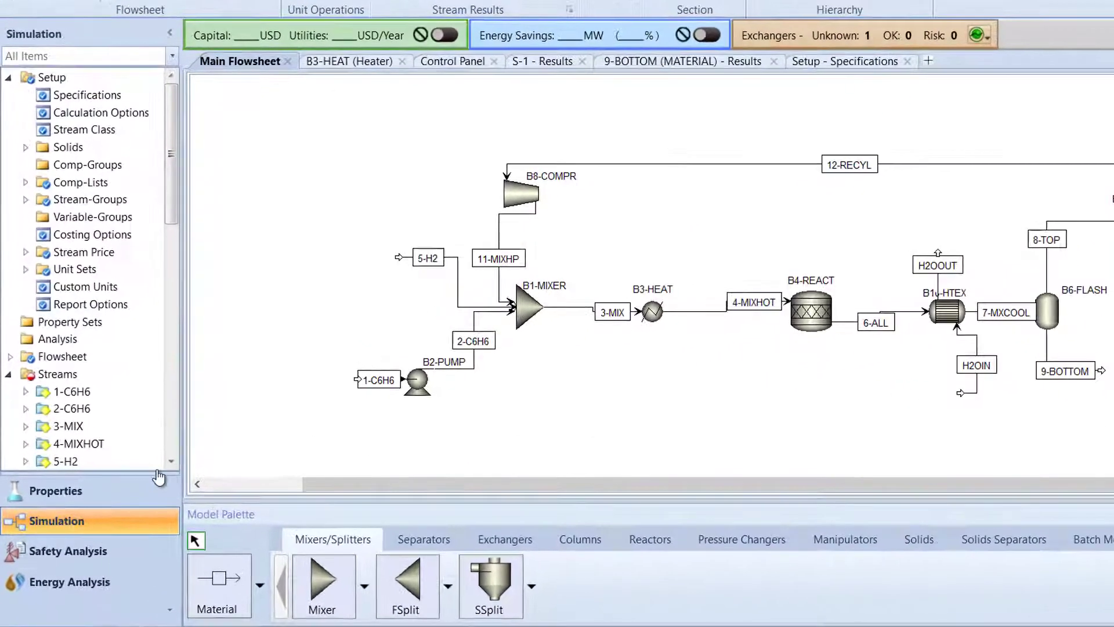
Add WATER to the Components Specifications list, then return to the Simulation view
click(118, 496)
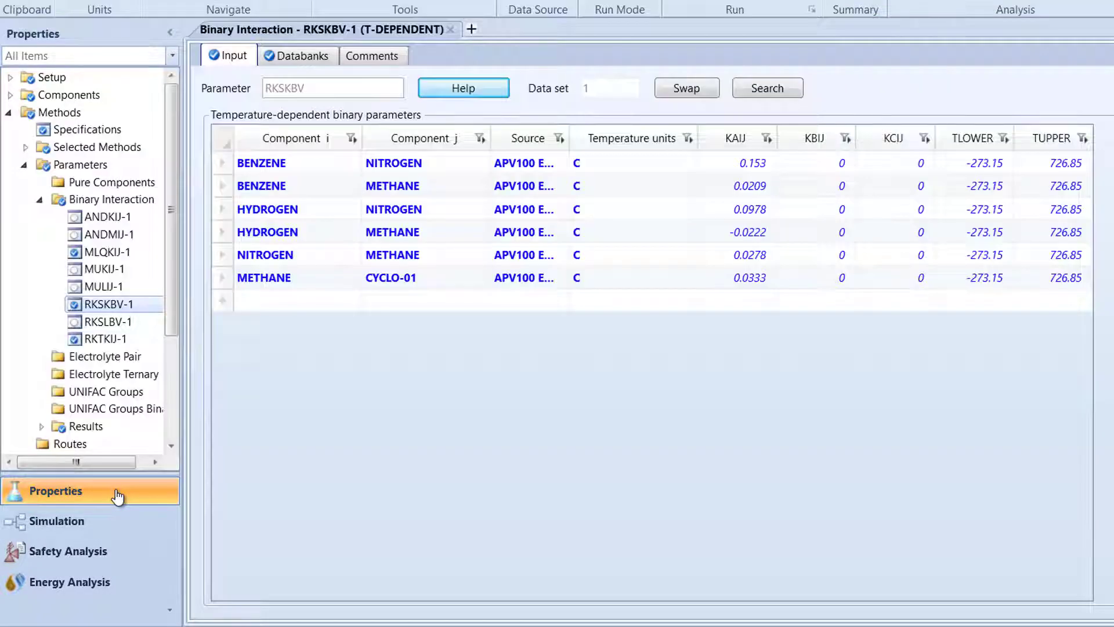
double_click(117, 98)
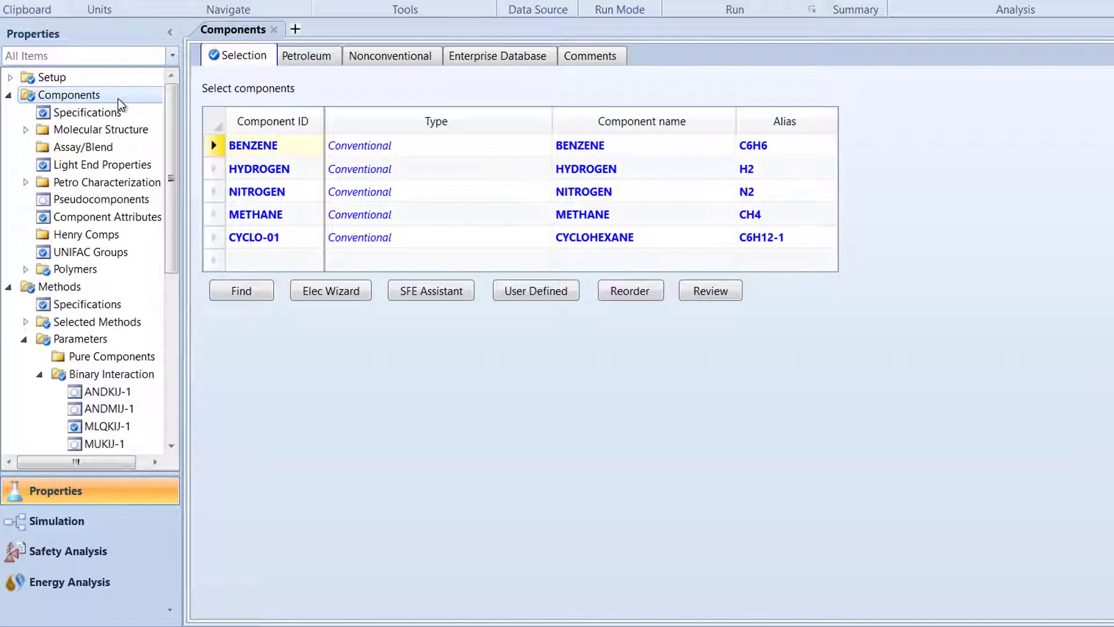
click(291, 262)
text(WATE)
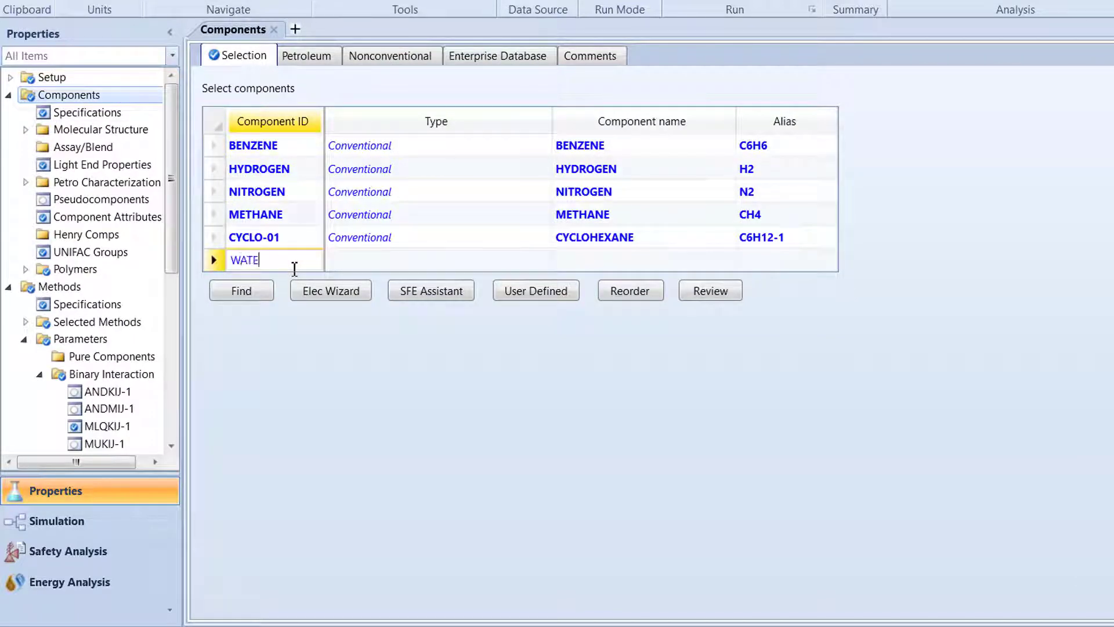
text(R)
key(Return)
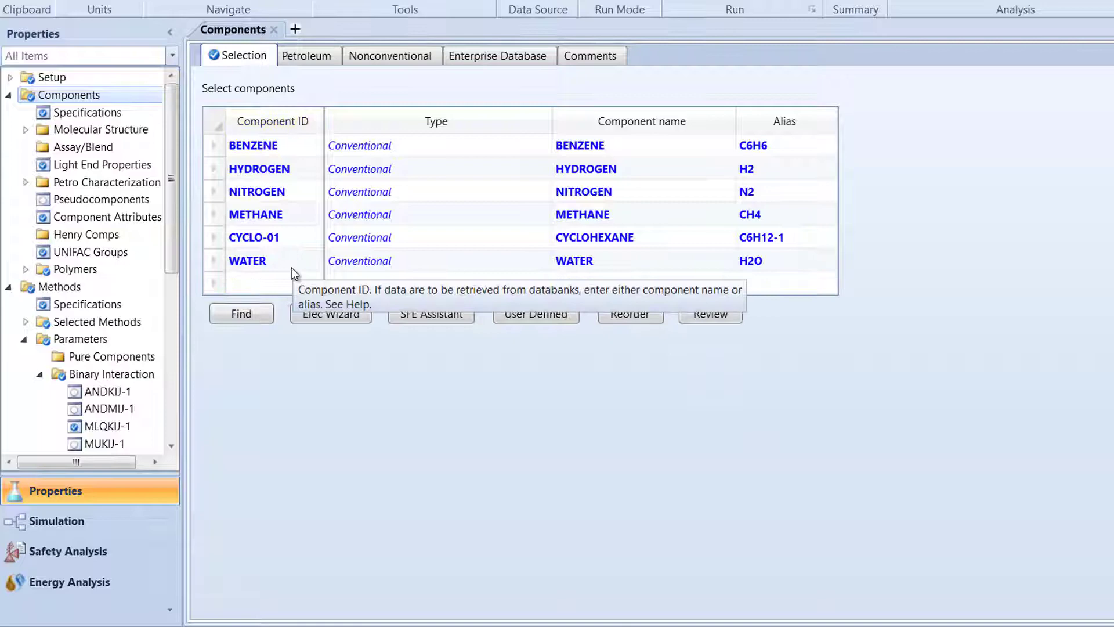
click(145, 521)
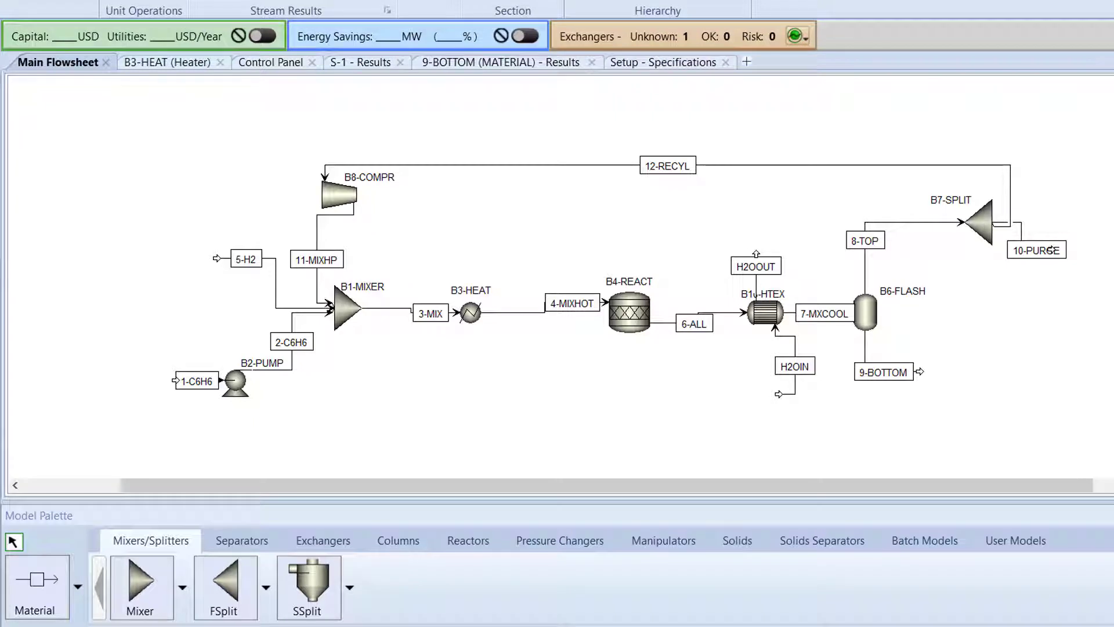
Set stream H2OIN to 27 C and 5 bar
double_click(796, 349)
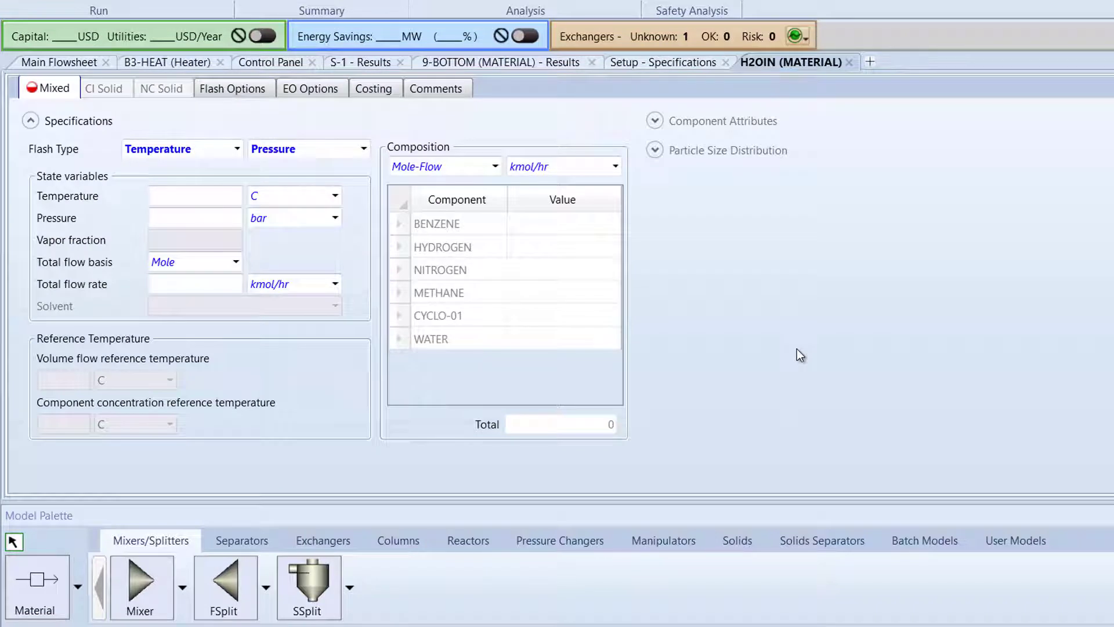
click(192, 198)
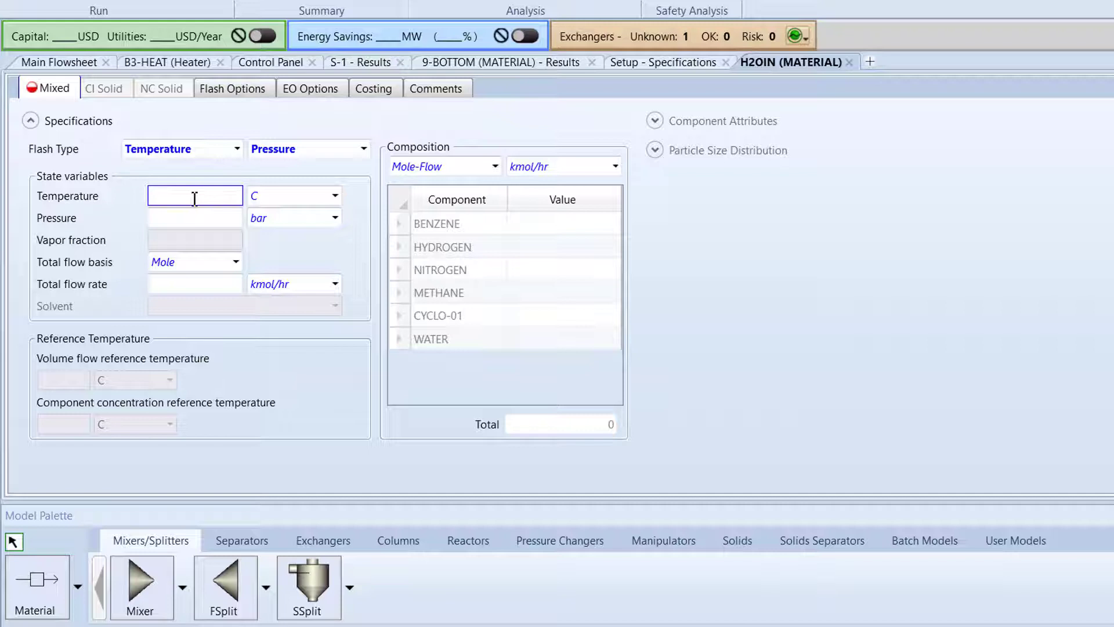
text(27)
click(202, 215)
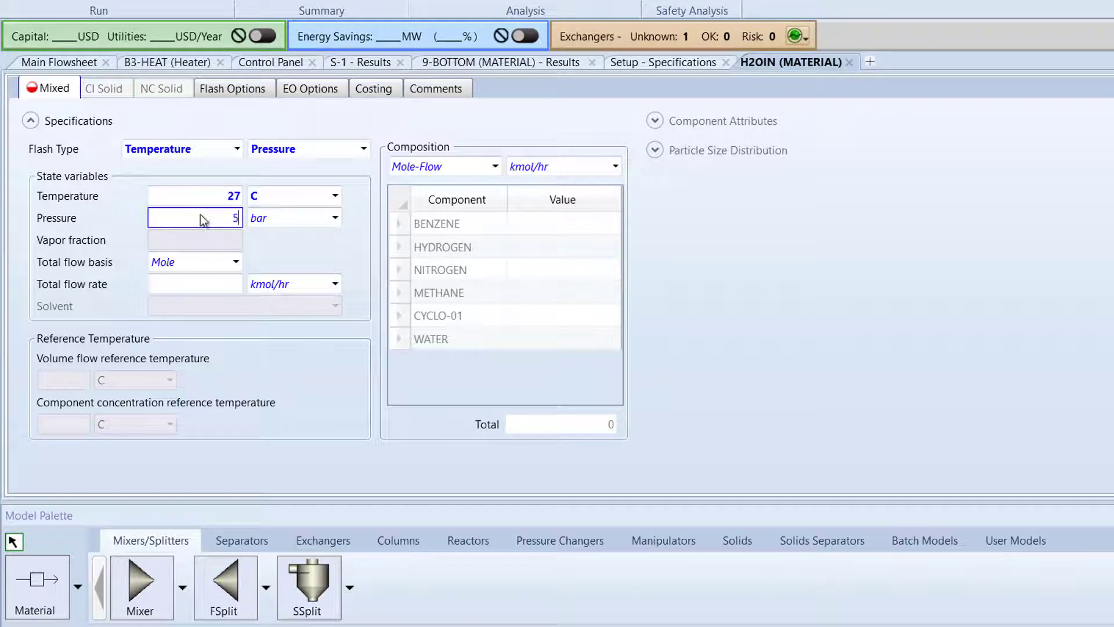
key(Return)
Give H2OIN a mass flow of 85000 kg/hr and a WATER composition value of 1
click(236, 262)
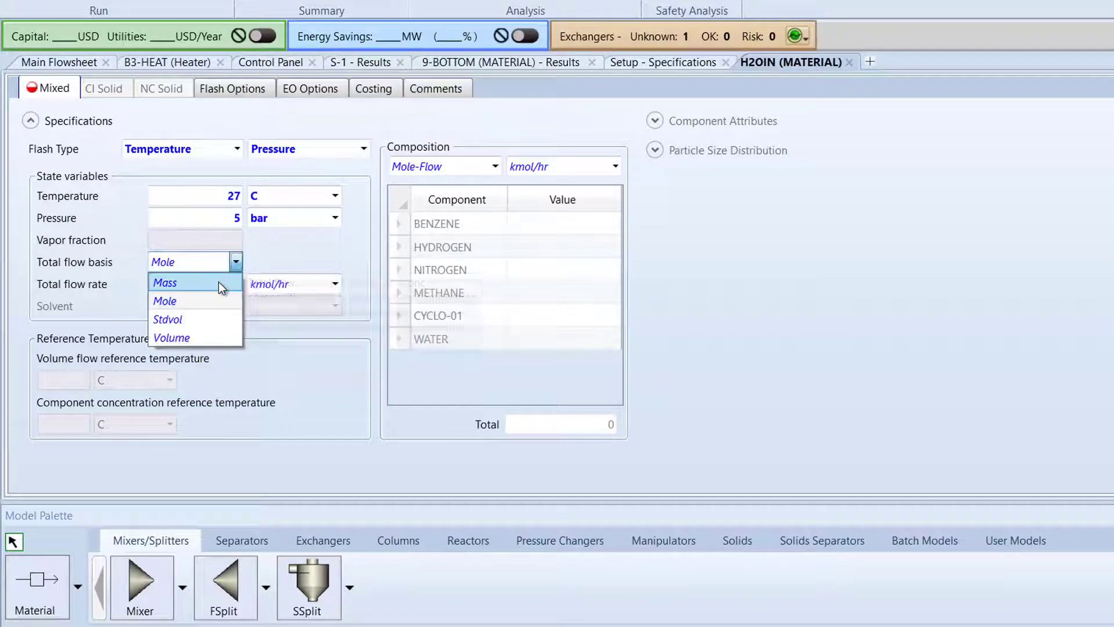
click(219, 282)
click(224, 287)
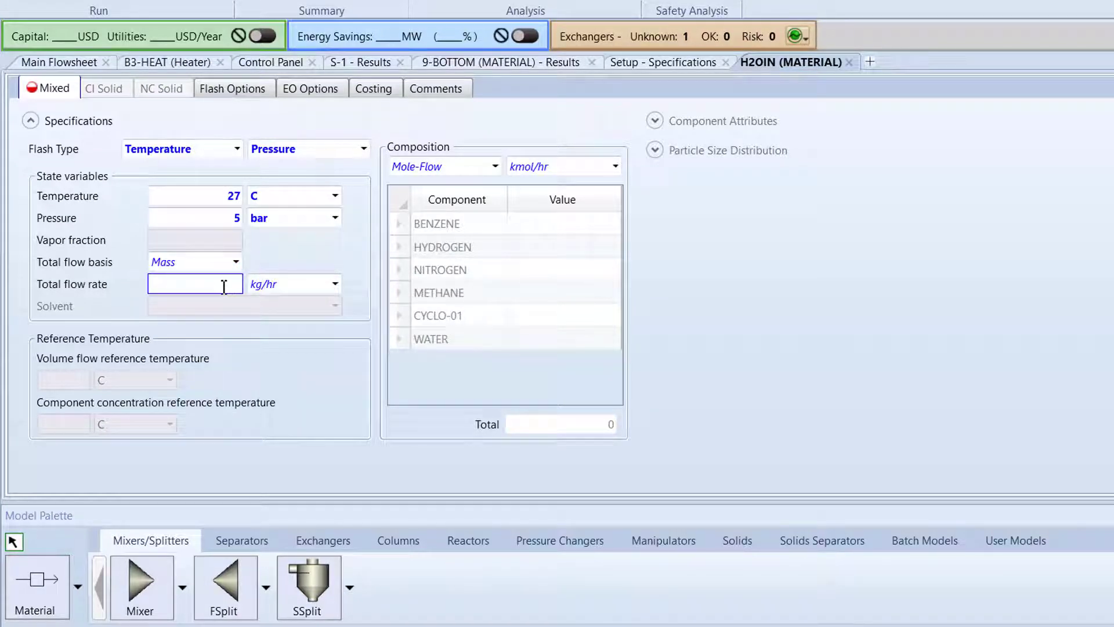
text(85000)
key(Return)
click(564, 341)
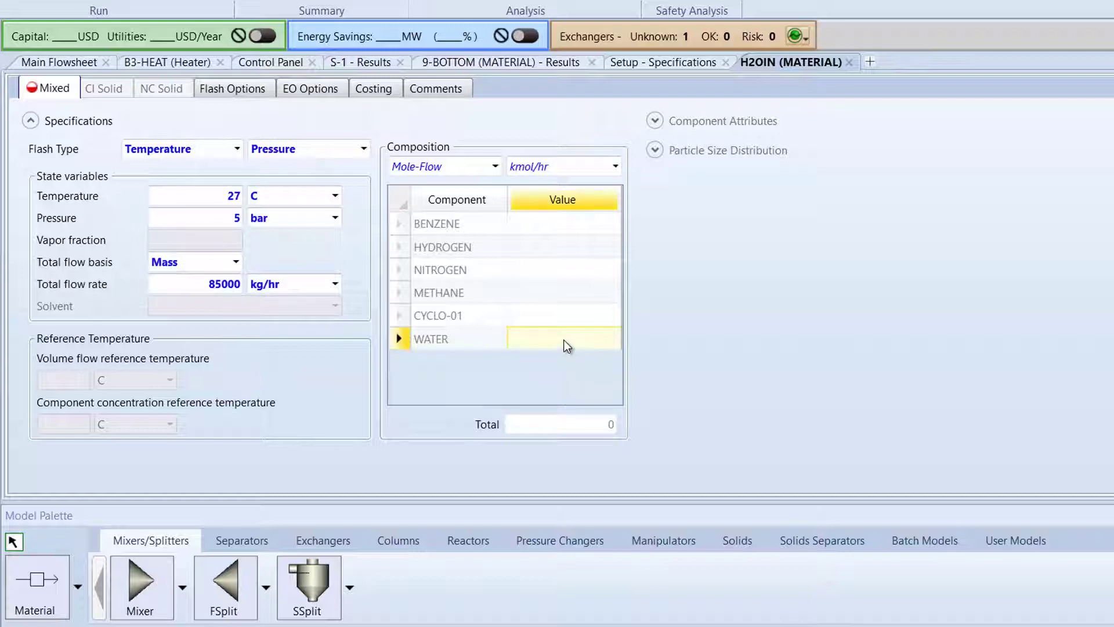
click(564, 341)
text(1)
key(Return)
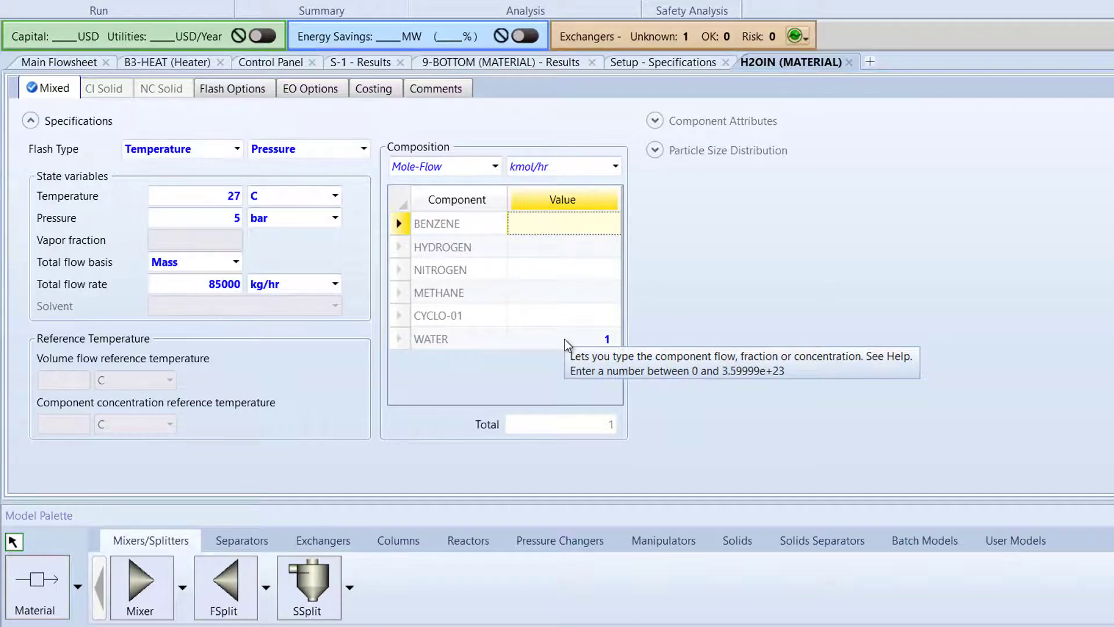
drag(173, 222, 173, 290)
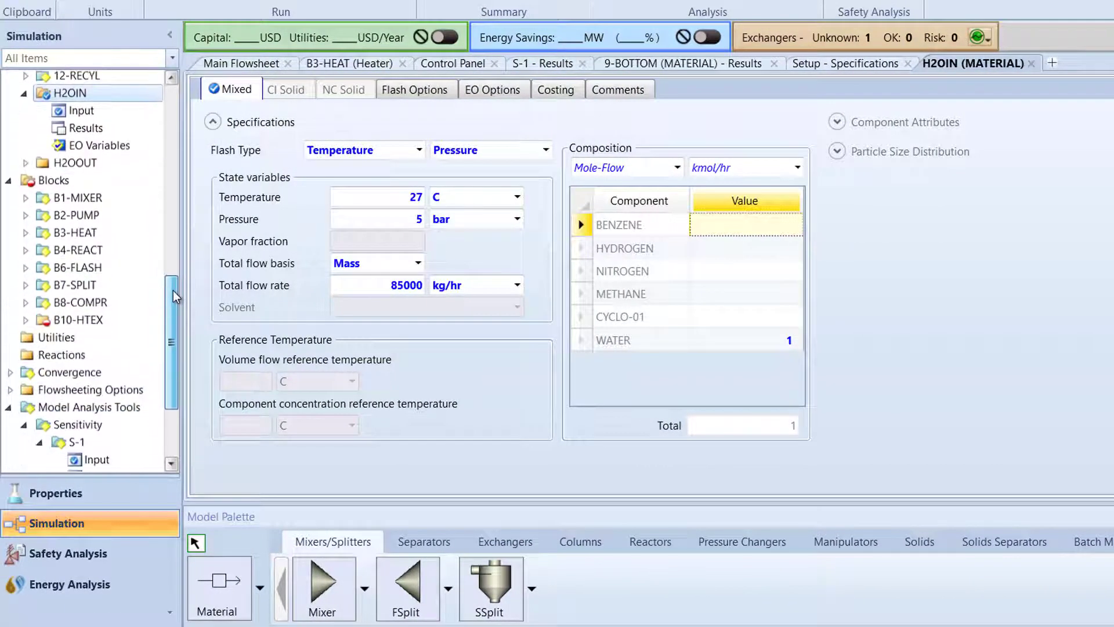
Set B10-HTEX's specification to hot stream outlet temperature of 50 C
double_click(130, 316)
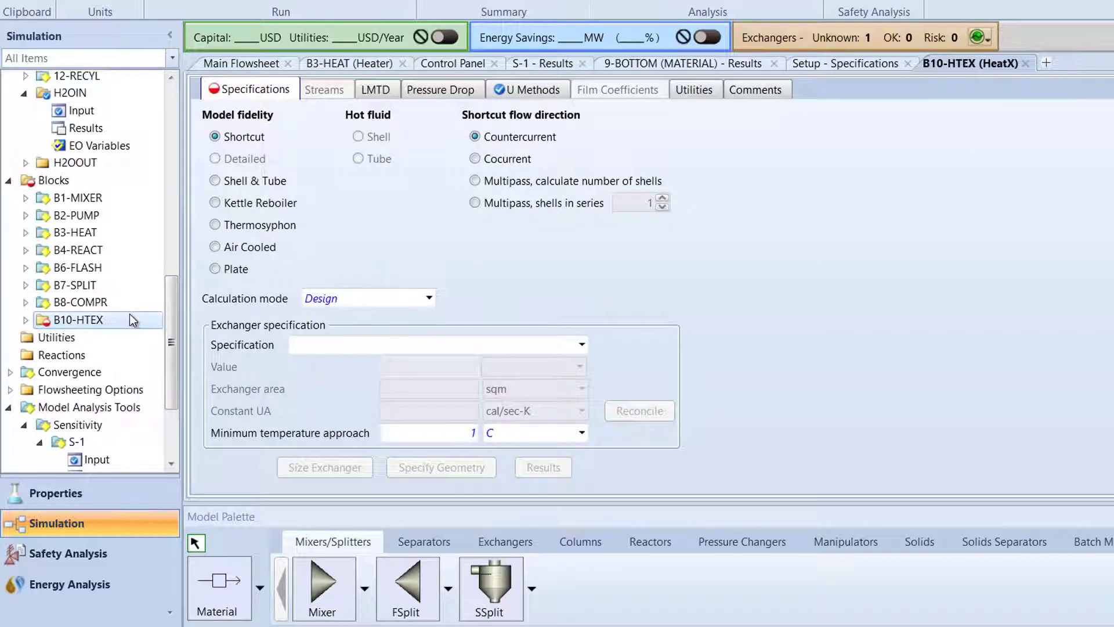
click(580, 347)
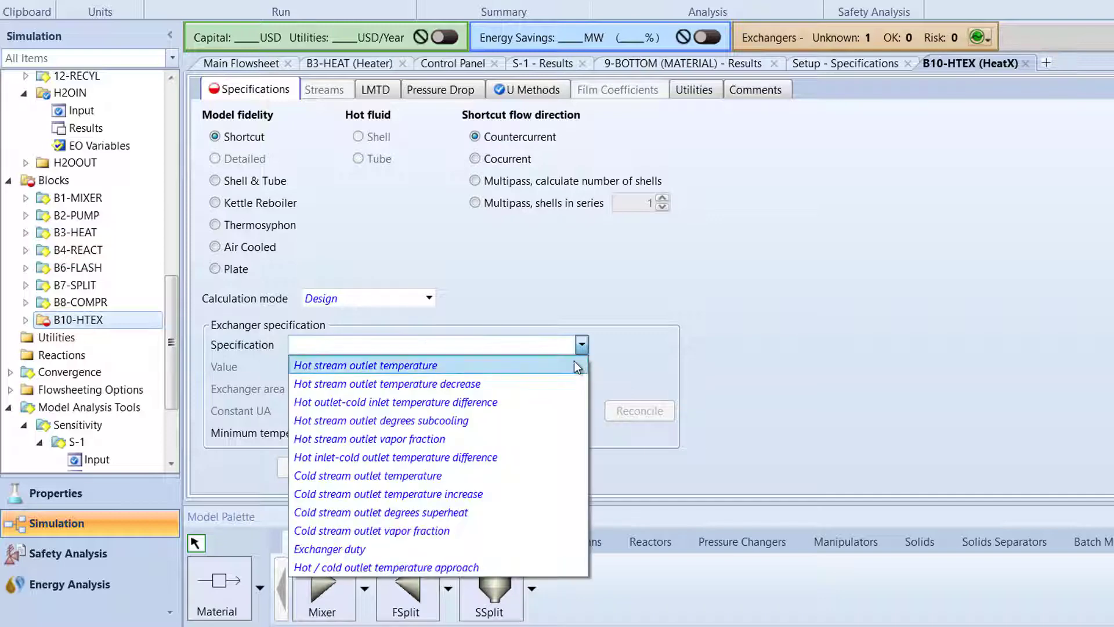
click(577, 366)
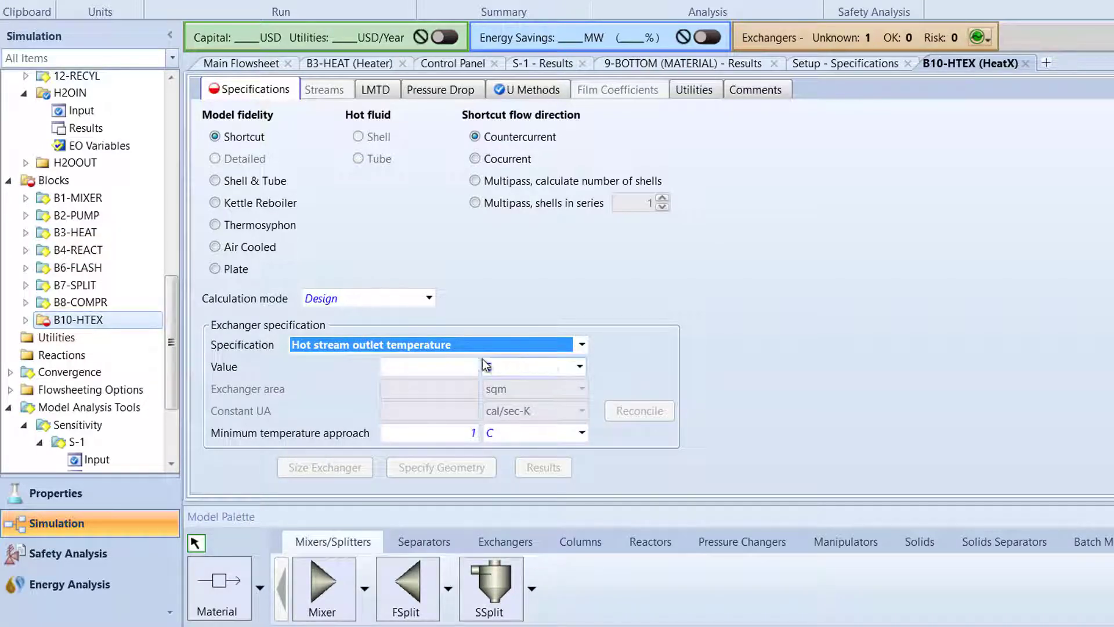
click(462, 366)
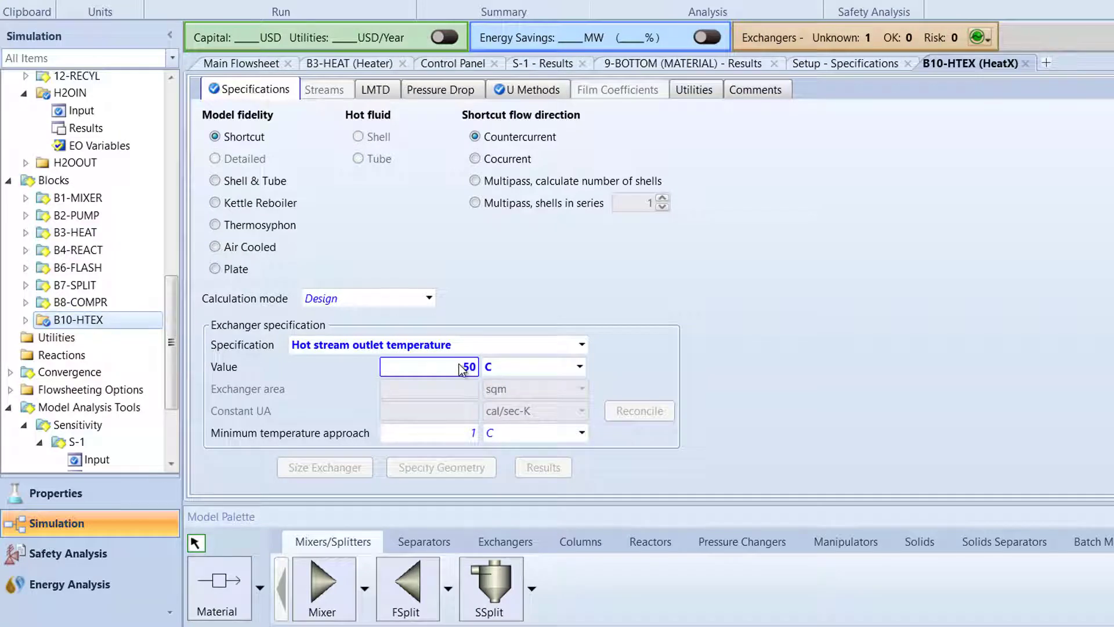
Set B10-HTEX's hot side and cold side outlet pressures to -0.3 bar each
click(439, 96)
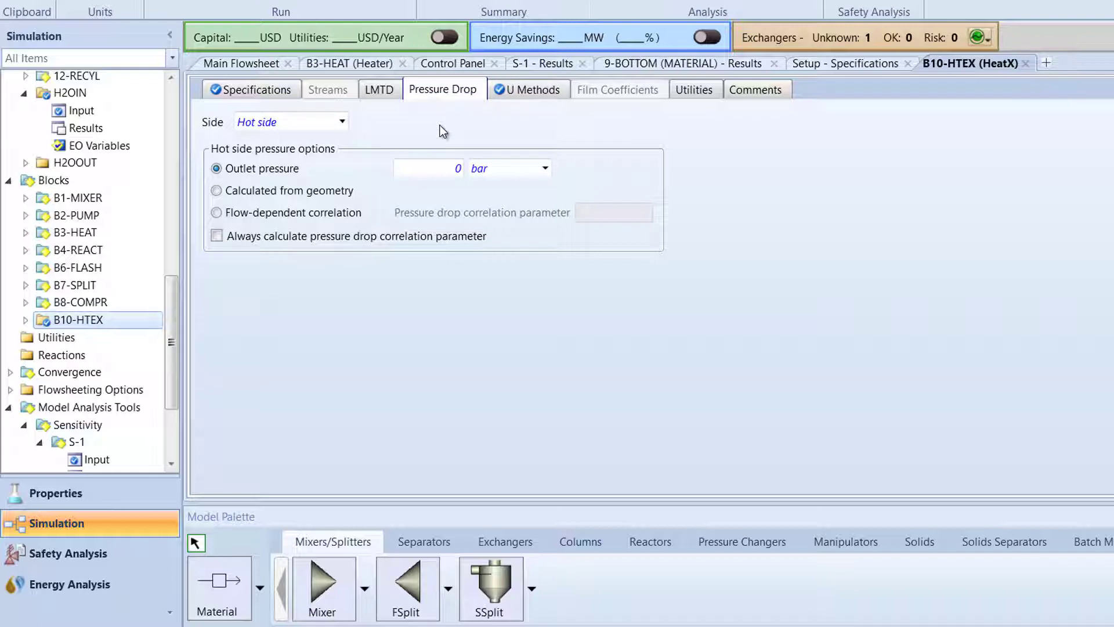
click(445, 167)
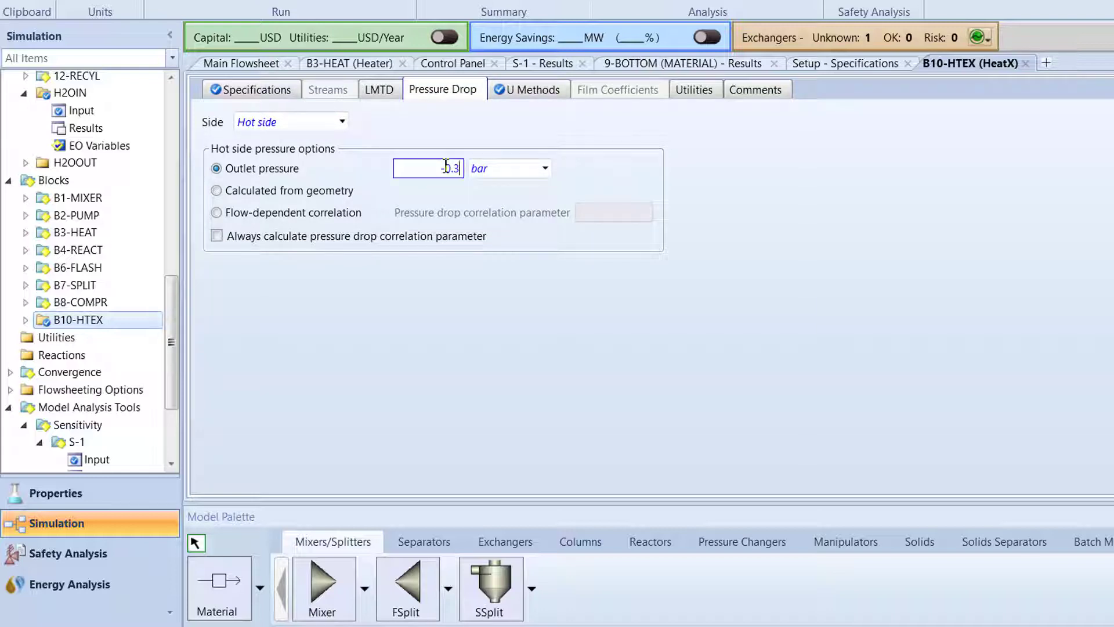
key(Return)
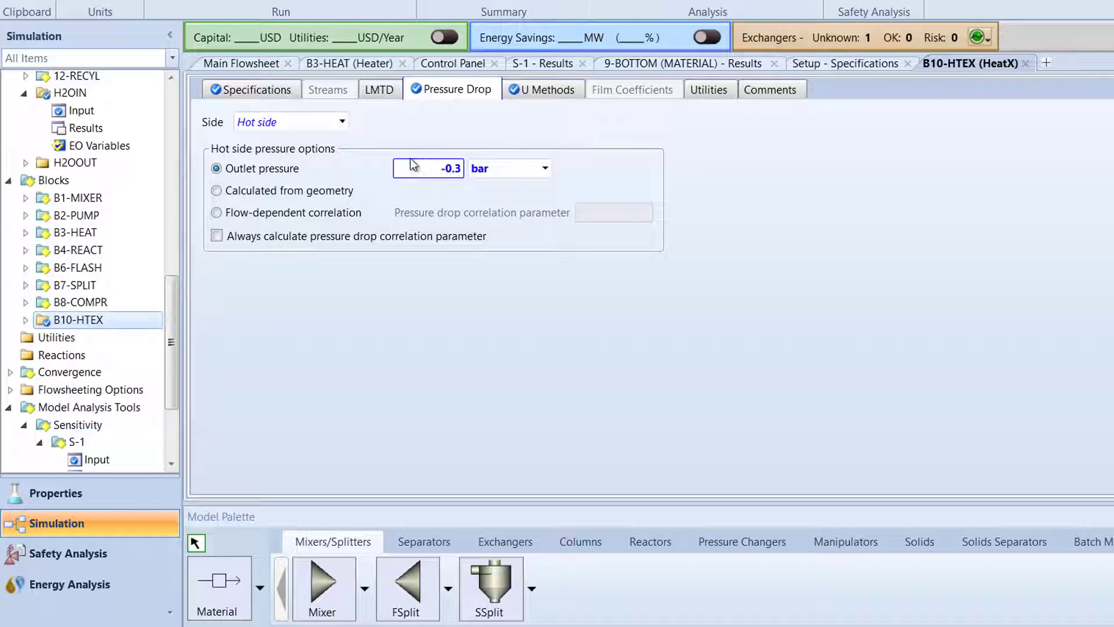
click(342, 122)
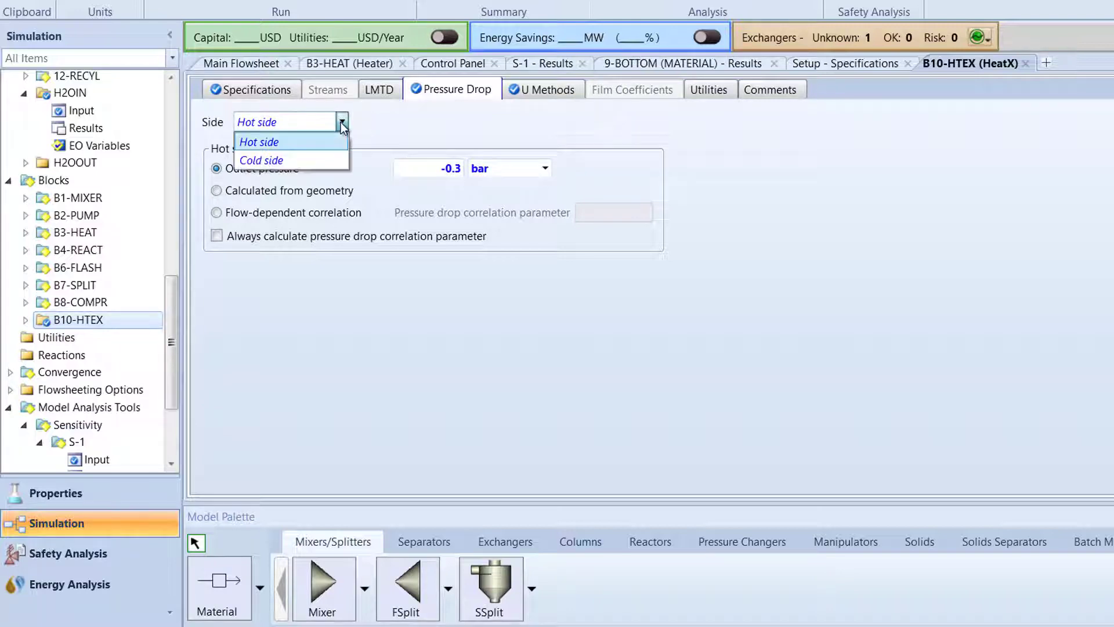
click(338, 161)
click(447, 172)
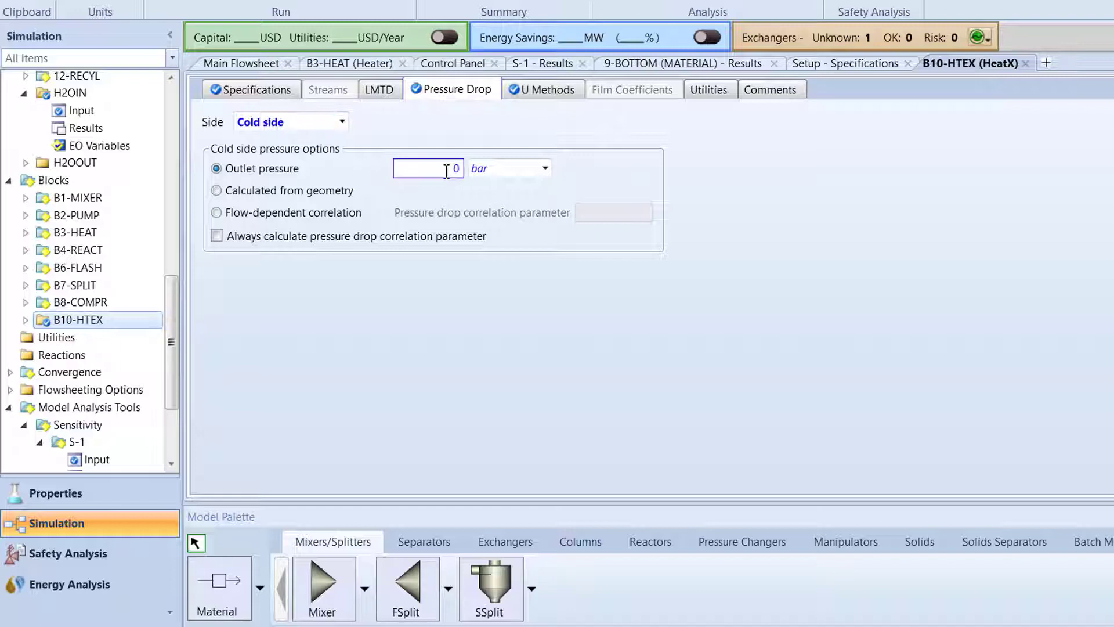
text(-0.3)
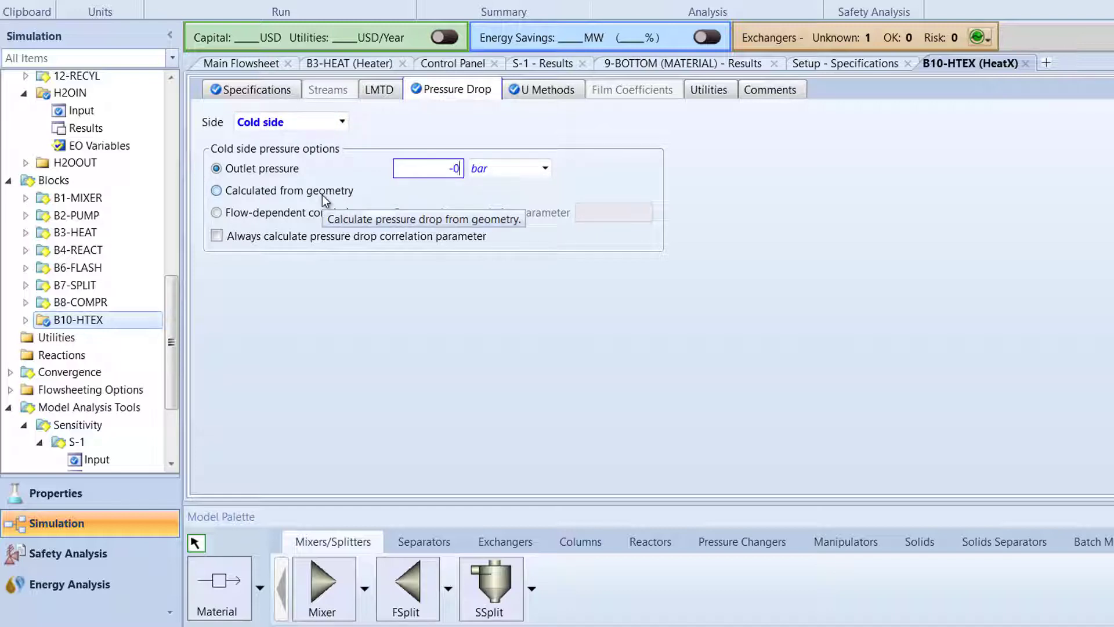
key(Return)
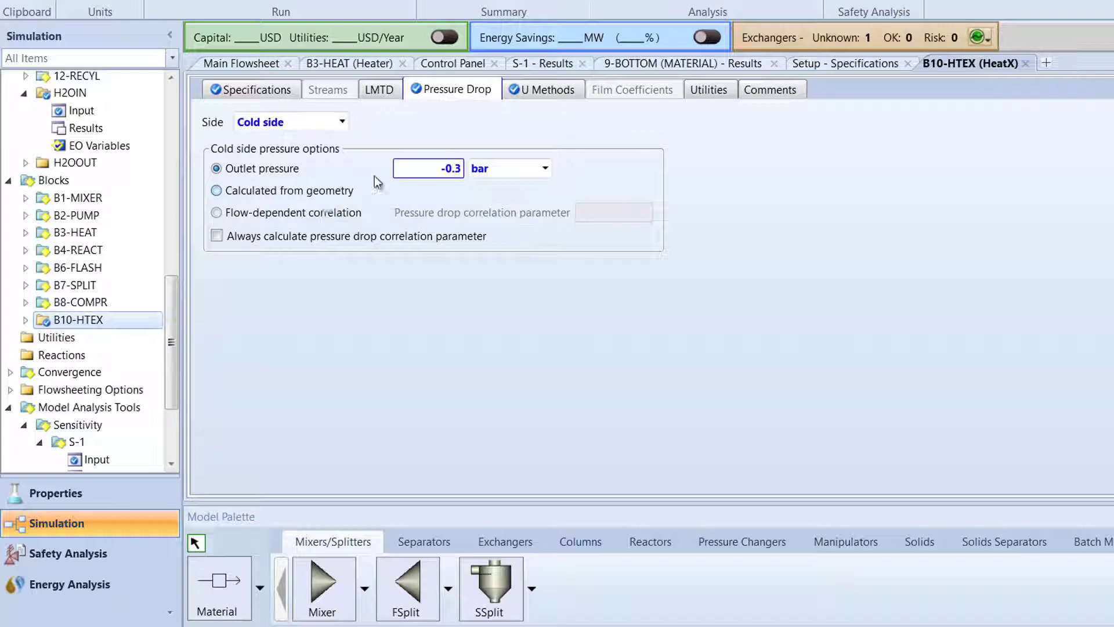
click(526, 90)
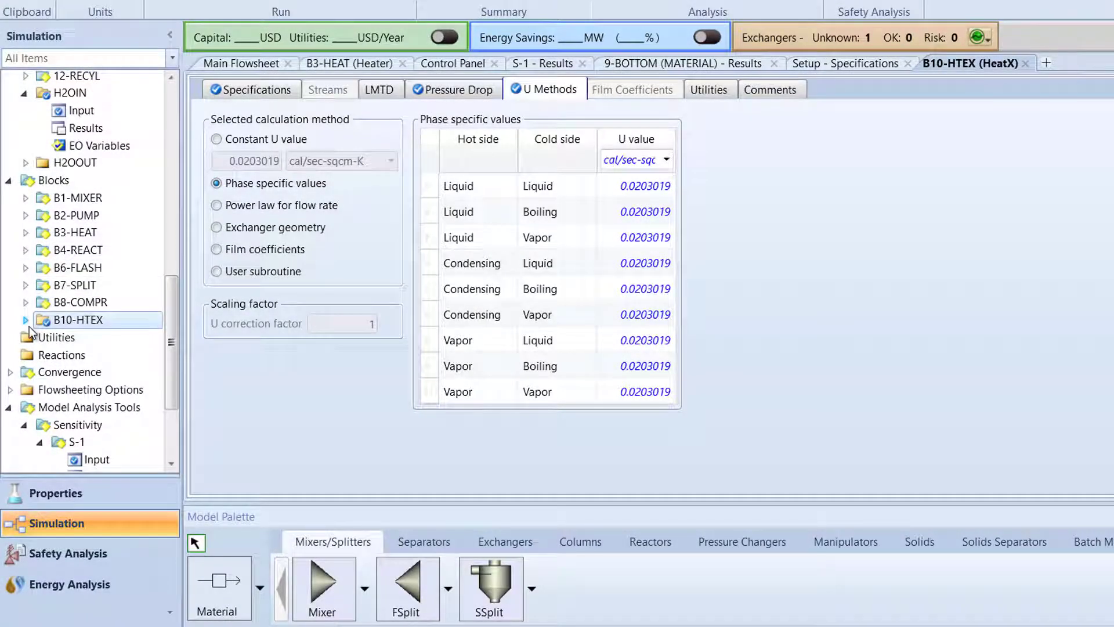
Change B10-HTEX's cold side property method from RK-SOAVE to STEAM-TA on its Summary form
click(25, 320)
drag(169, 293, 165, 361)
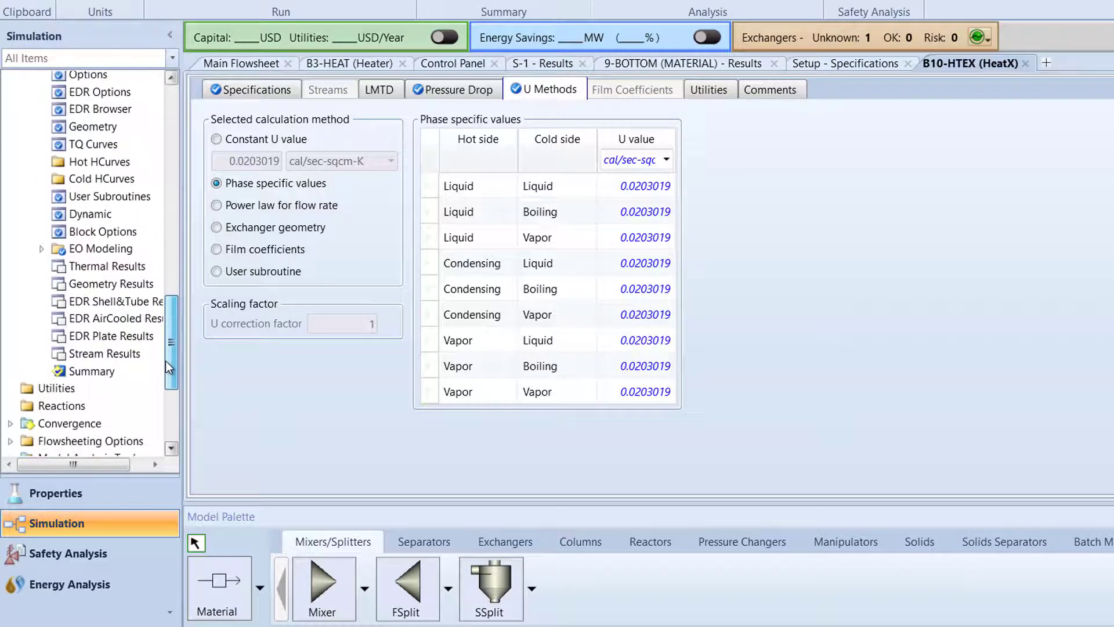
click(138, 371)
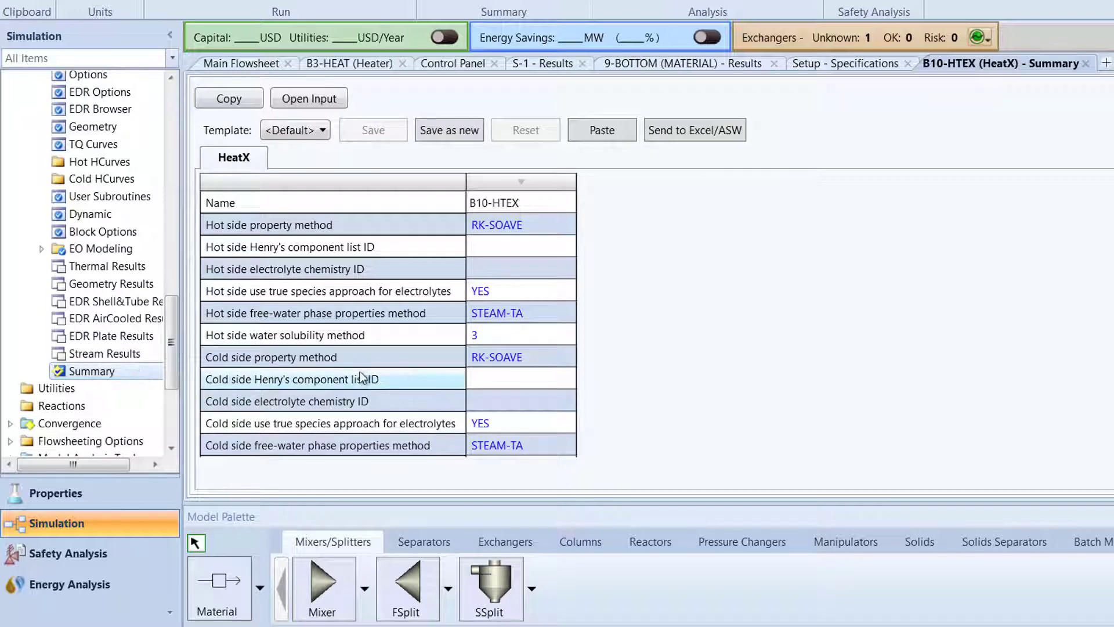
click(531, 364)
click(569, 357)
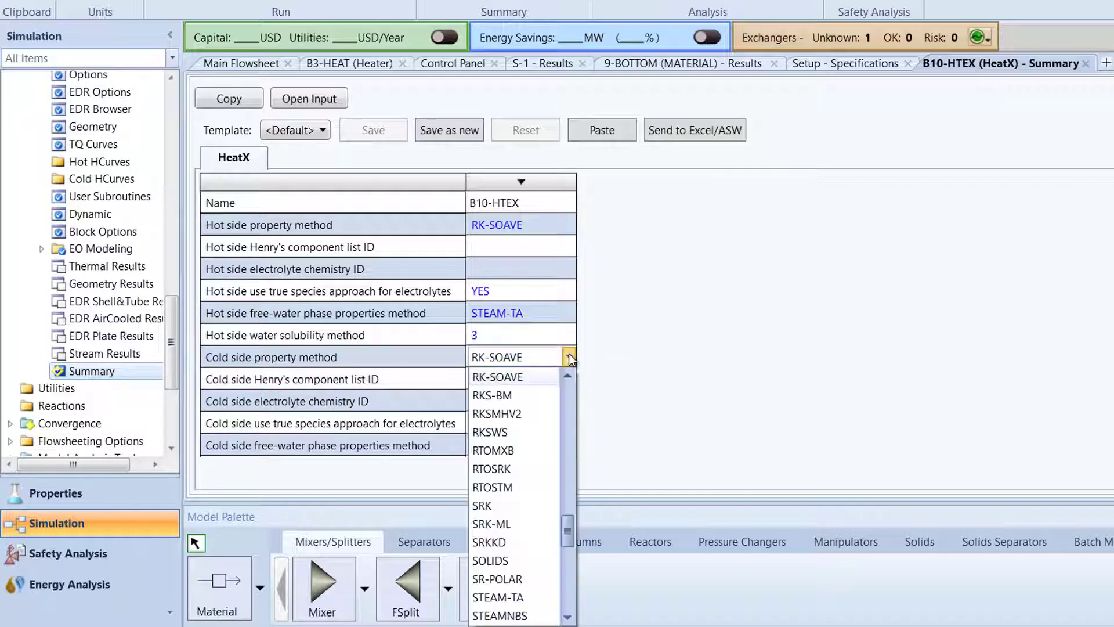
click(531, 593)
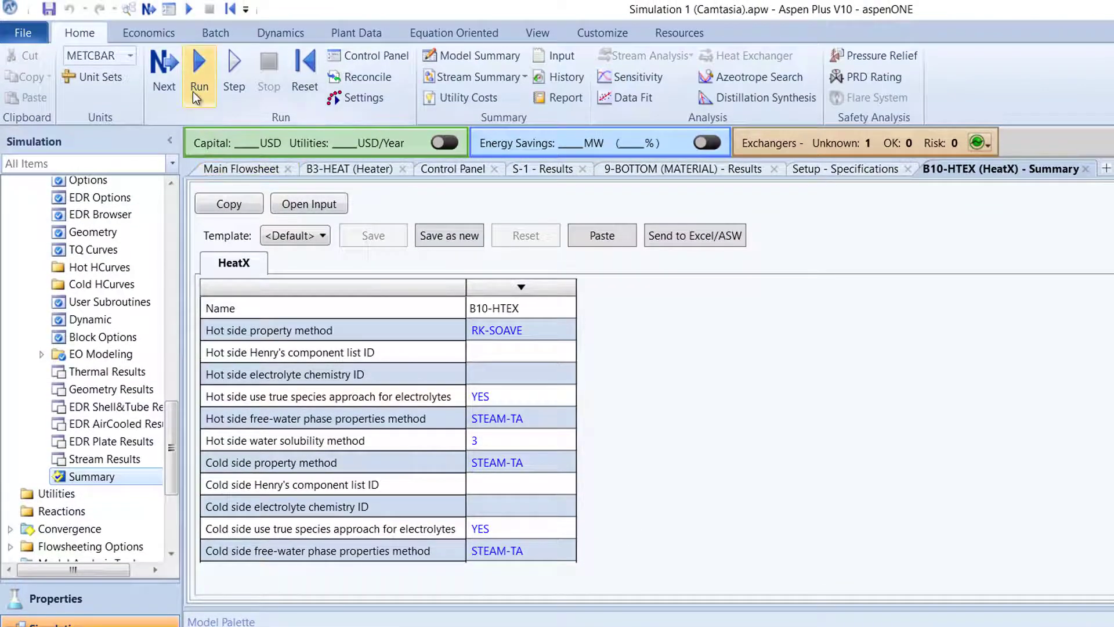
Run the simulation and check B10-HTEX exchanger details and H2OOUT results (46.6181 C, 4.7 bar)
click(192, 92)
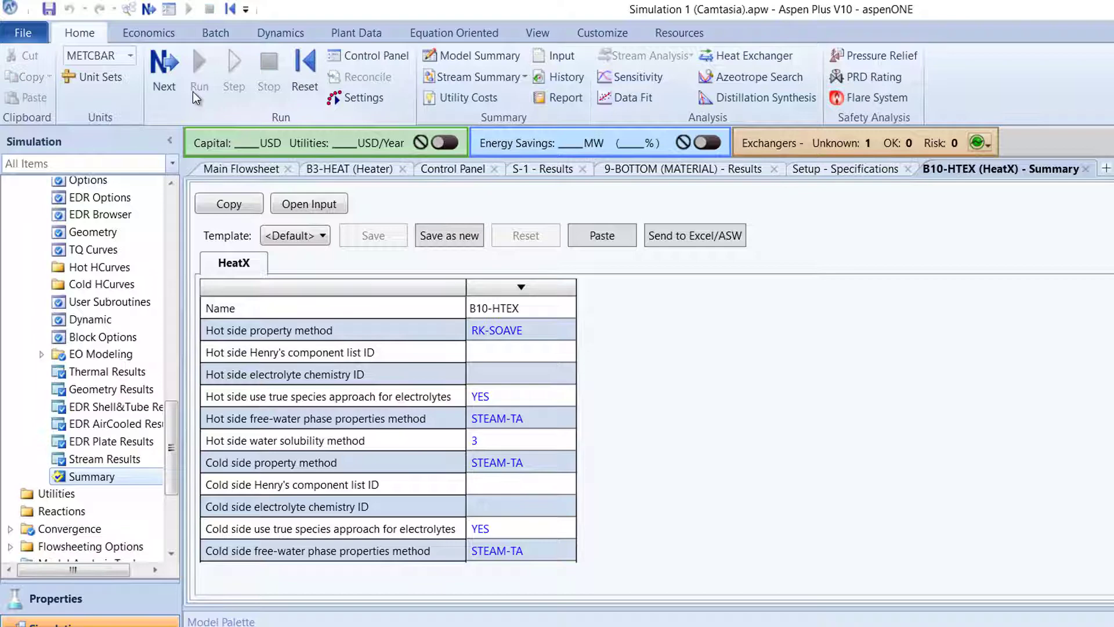
click(145, 373)
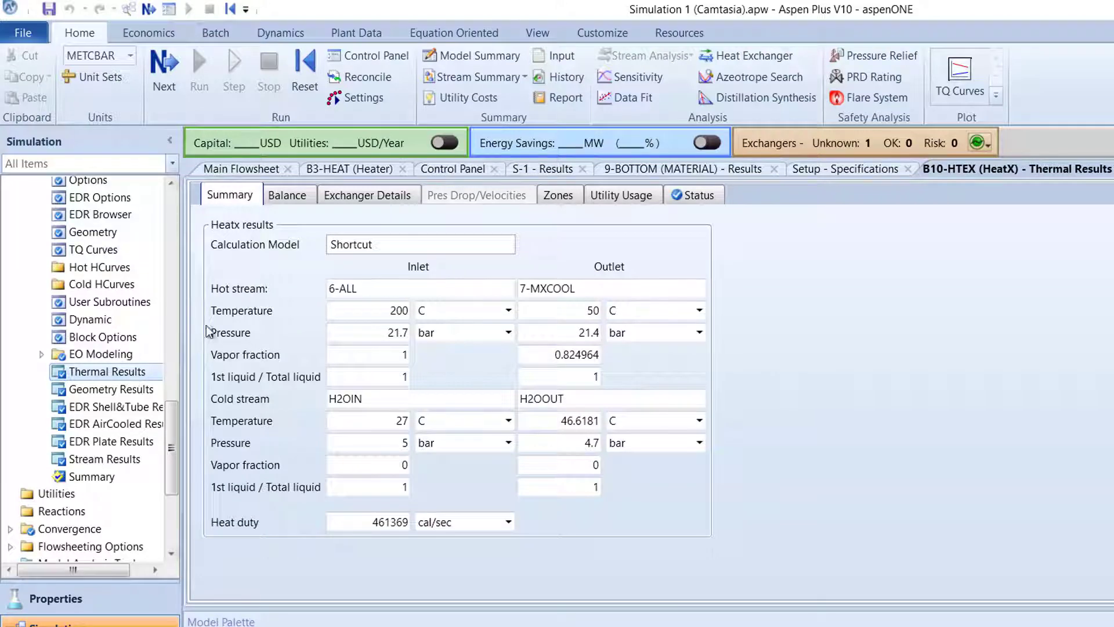
click(355, 197)
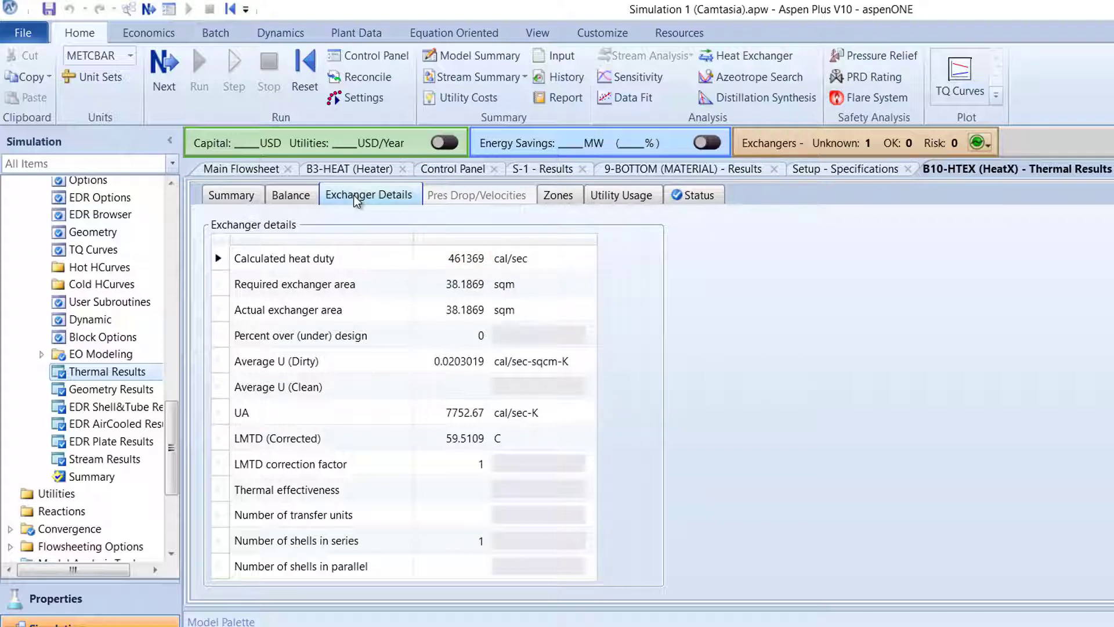
drag(171, 416, 173, 321)
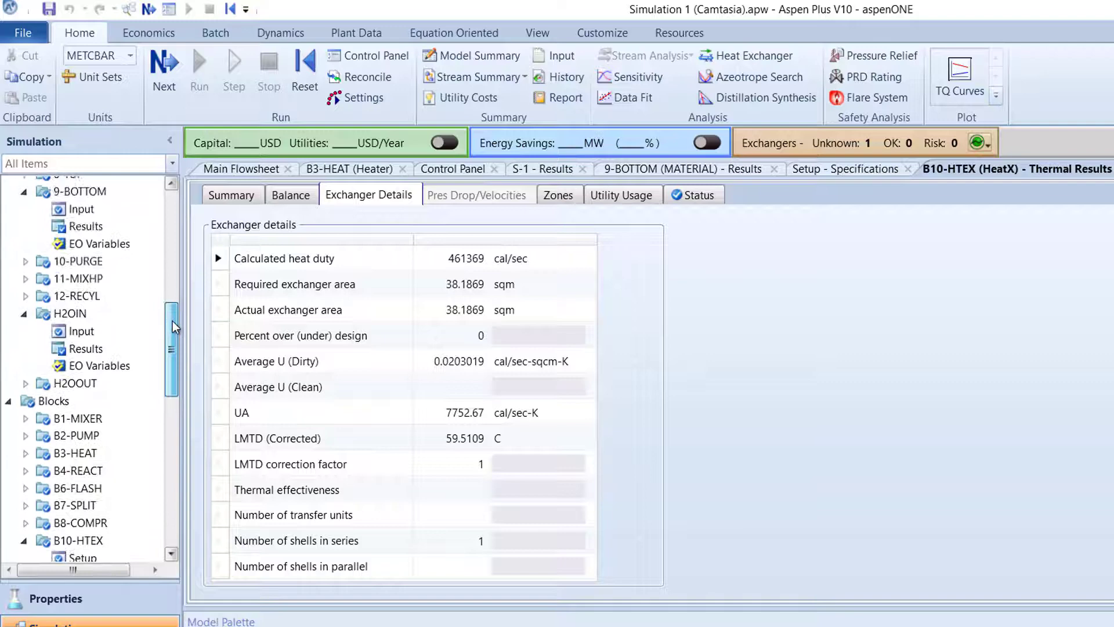
click(26, 384)
click(113, 413)
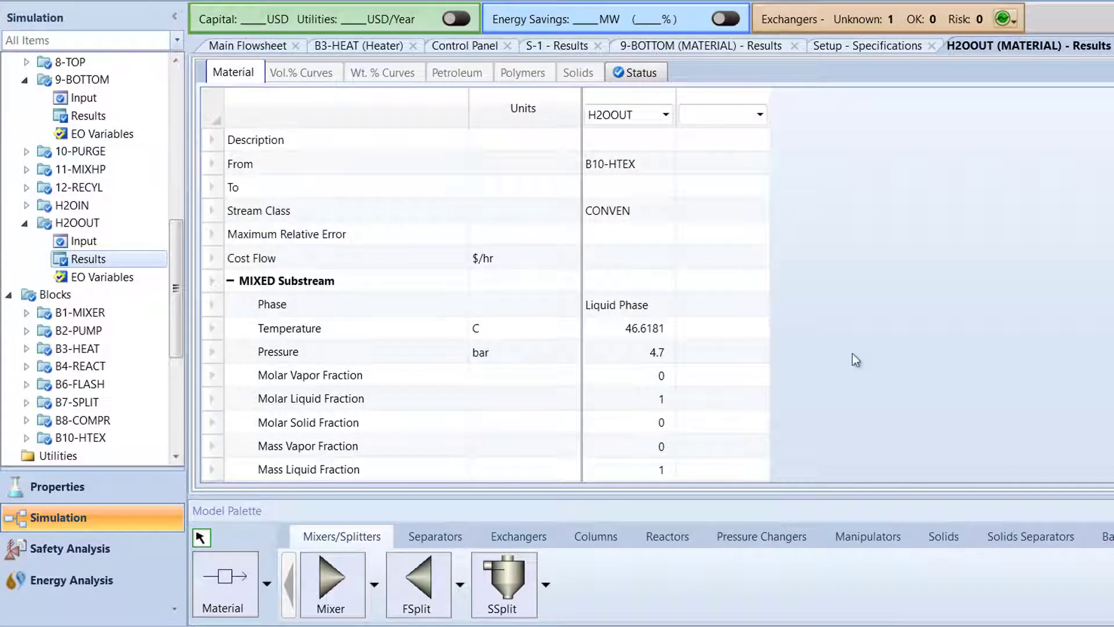
Export the B10-HTEX block to a B10-HTEX backup file
right_click(85, 437)
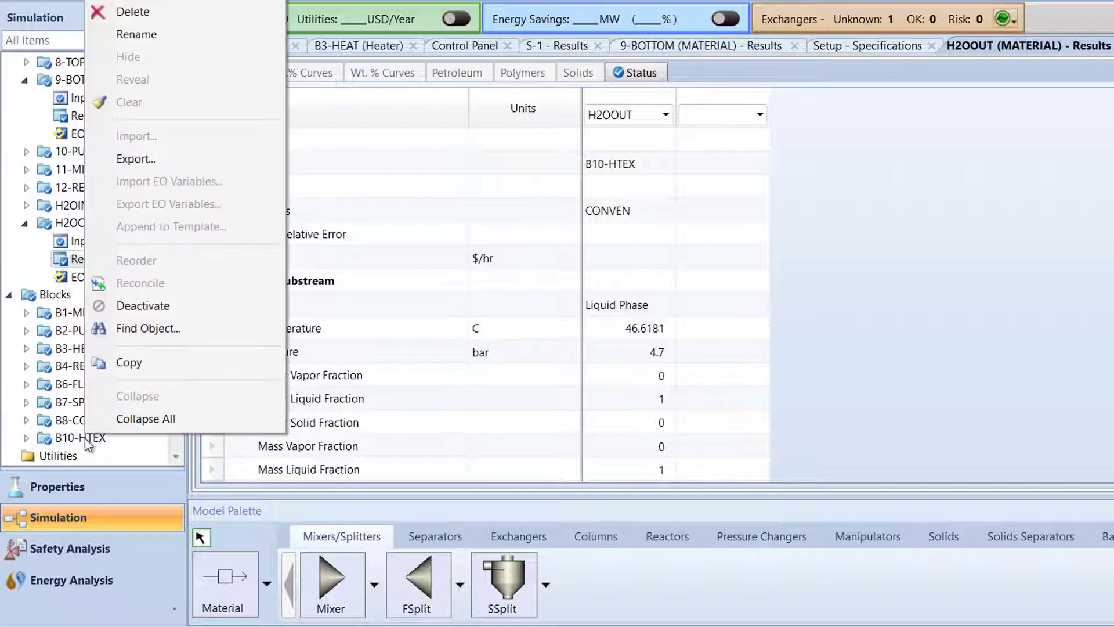
click(217, 159)
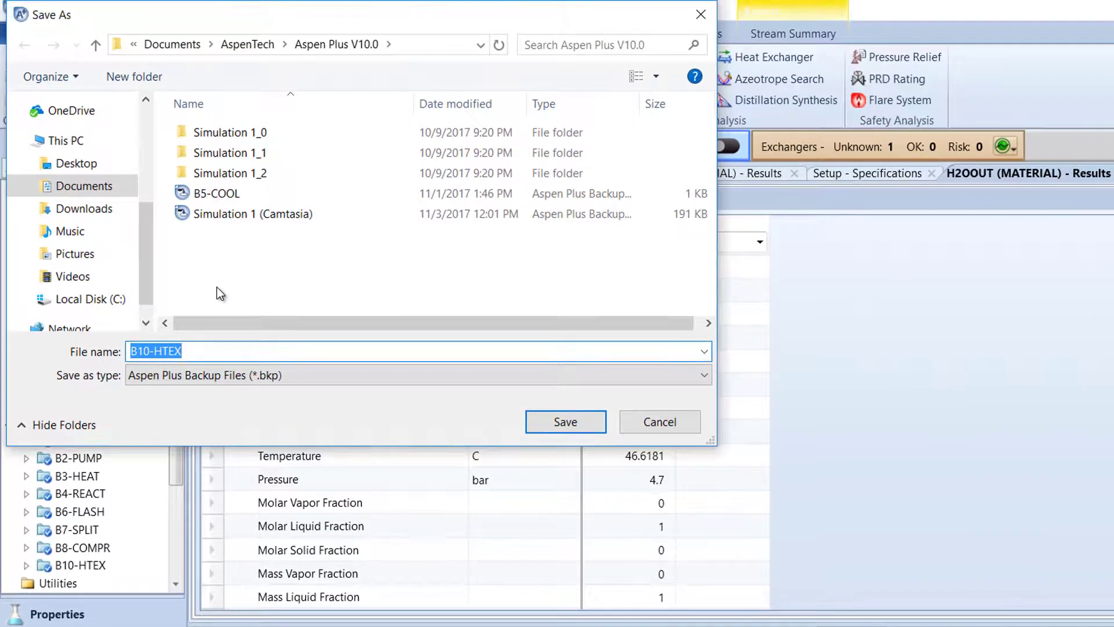
click(548, 421)
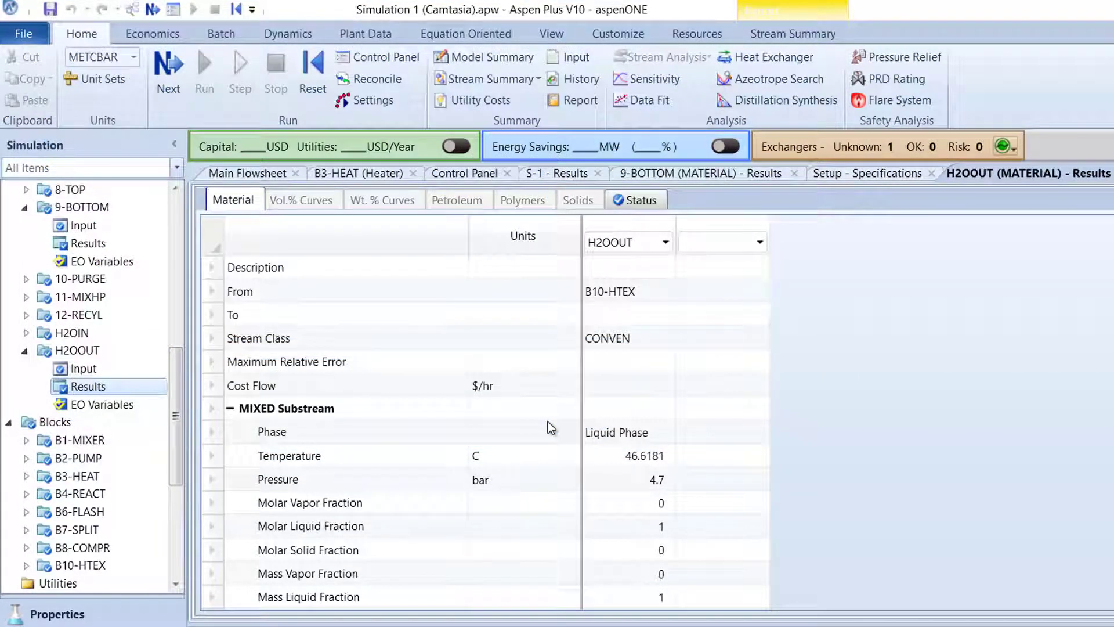
Delete B10-HTEX from the Main Flowsheet and confirm the deletion
click(246, 174)
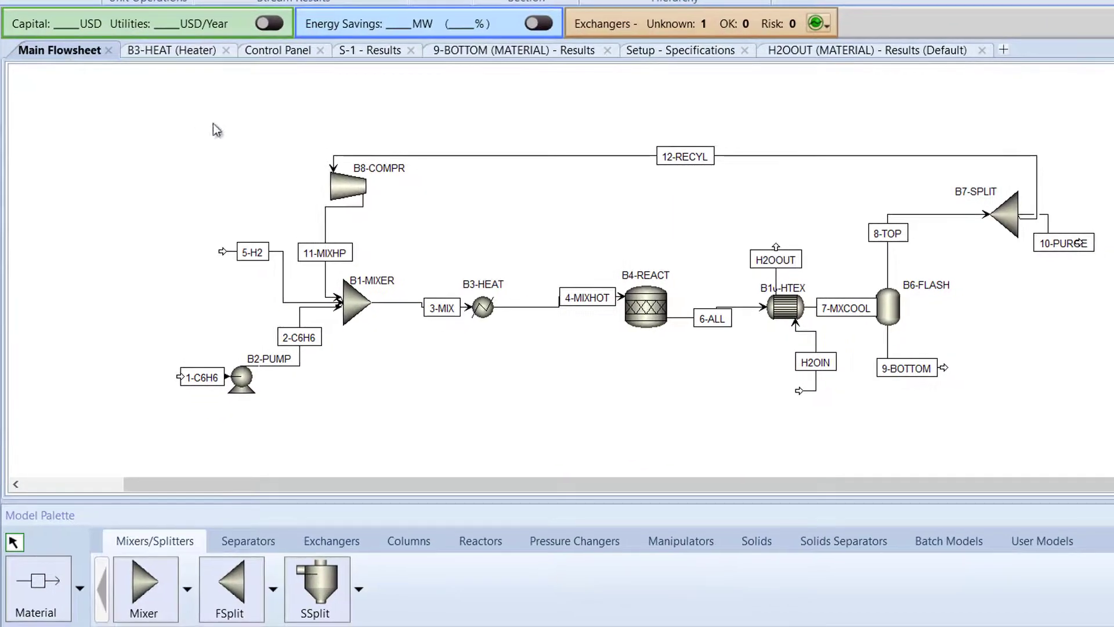
click(782, 318)
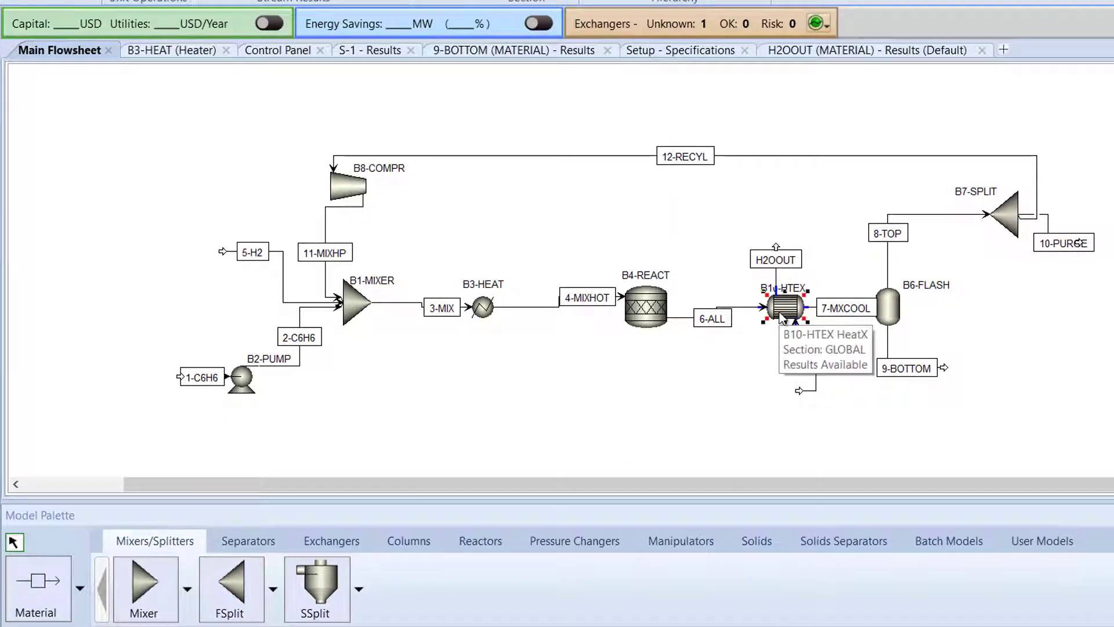
key(Delete)
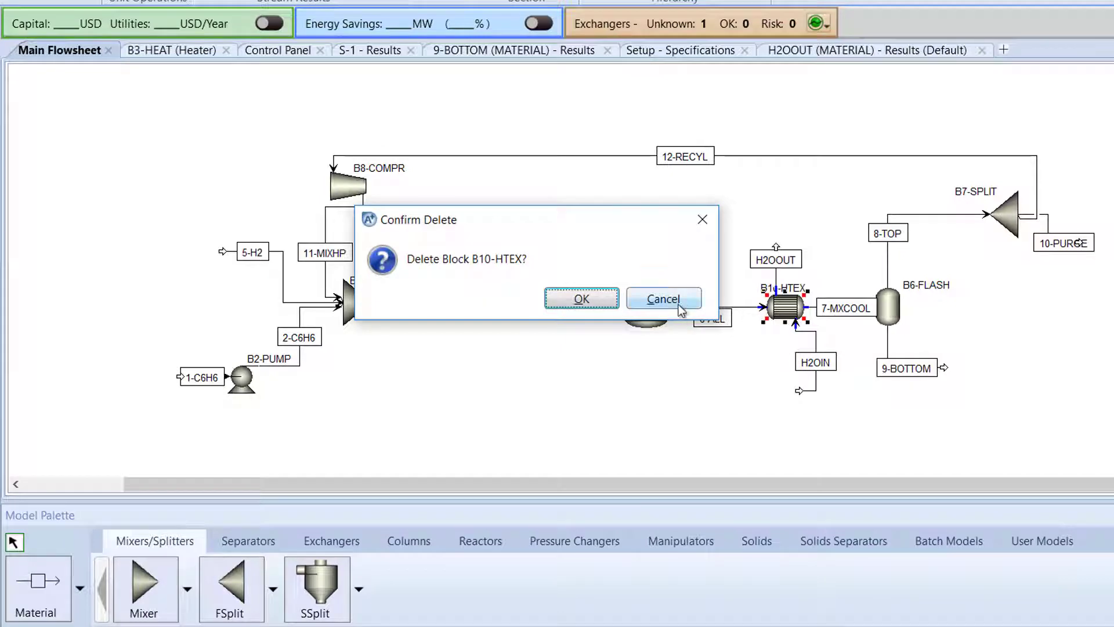
click(608, 301)
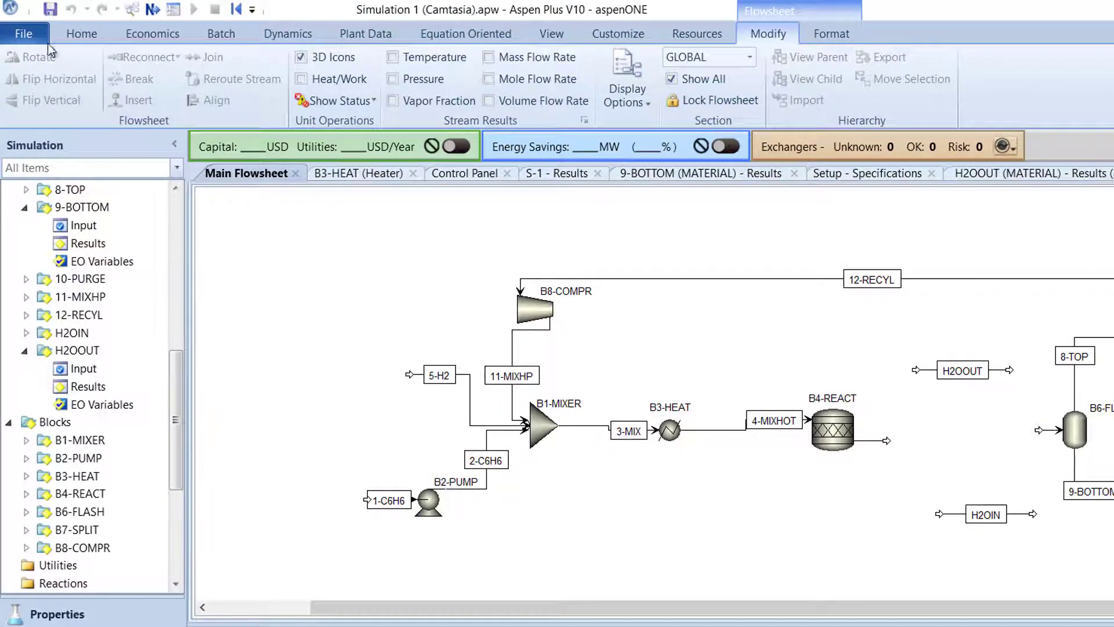
Import B5-COOL.bkp into the flowsheet through File > Import and confirm
click(32, 37)
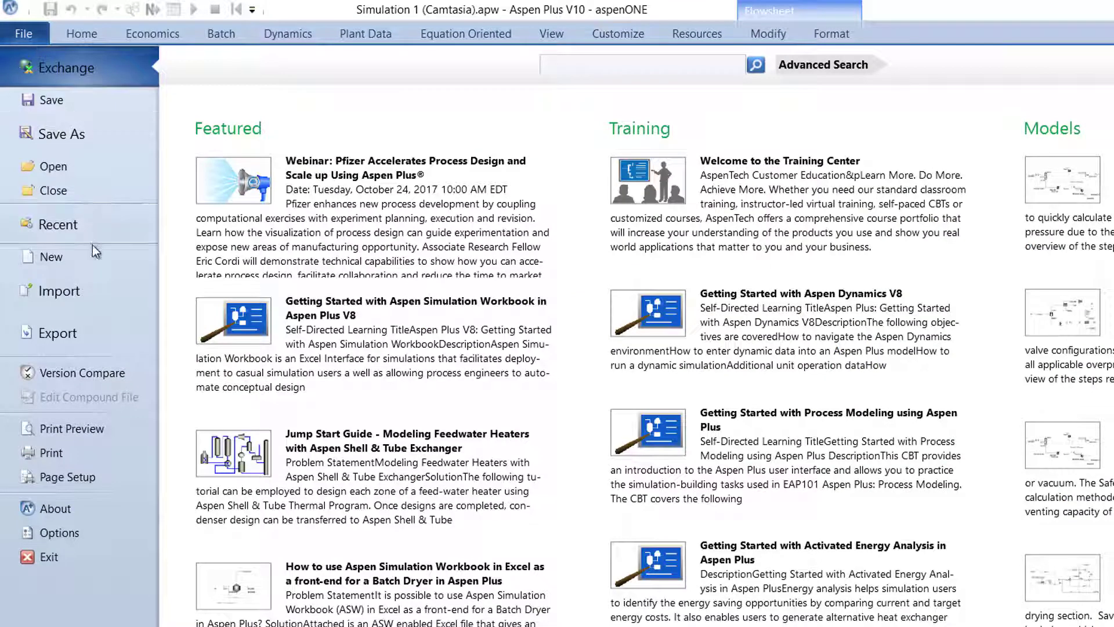
click(103, 293)
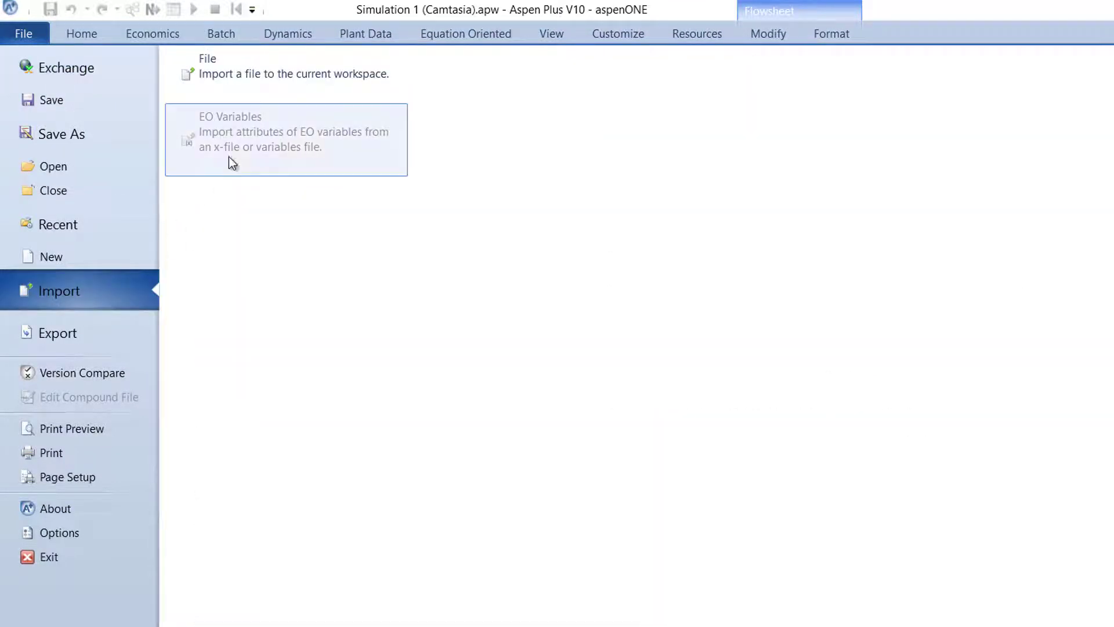
click(301, 94)
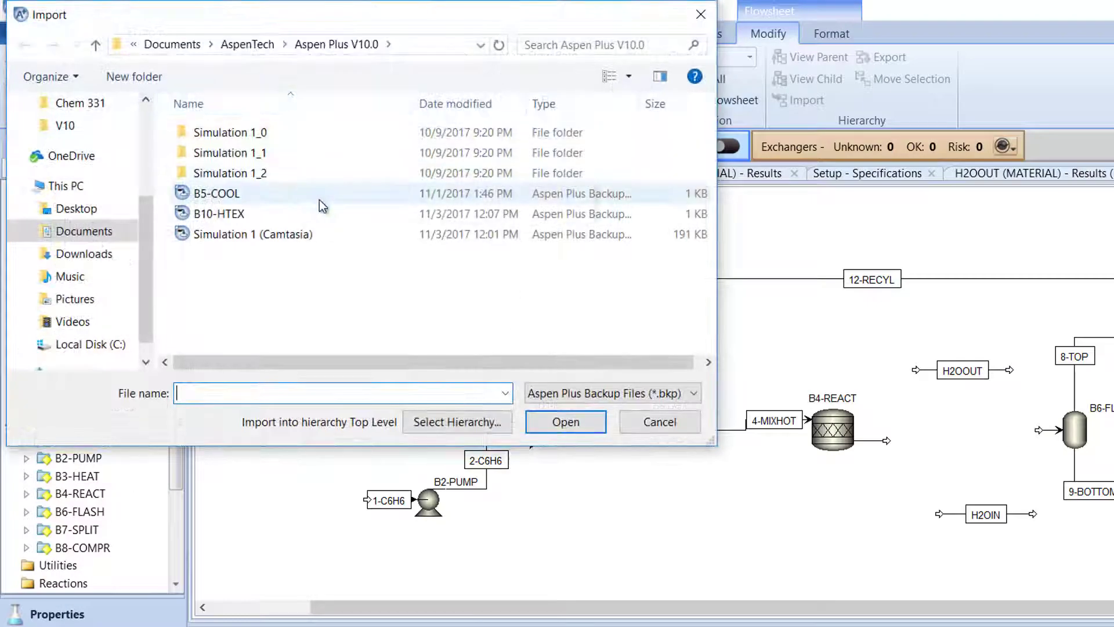
double_click(323, 198)
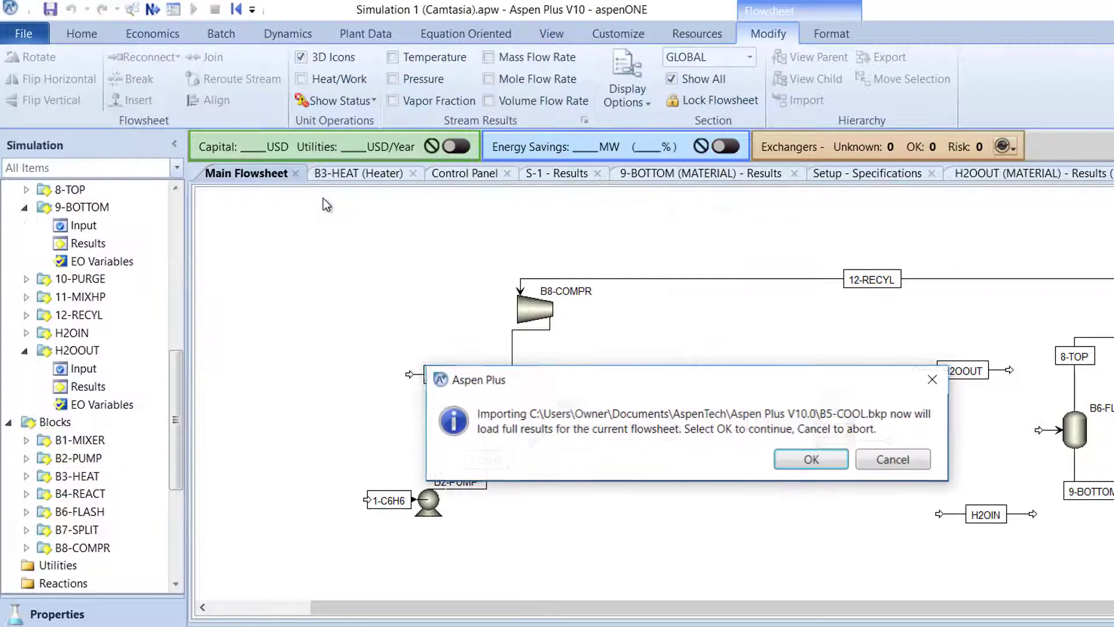
click(792, 465)
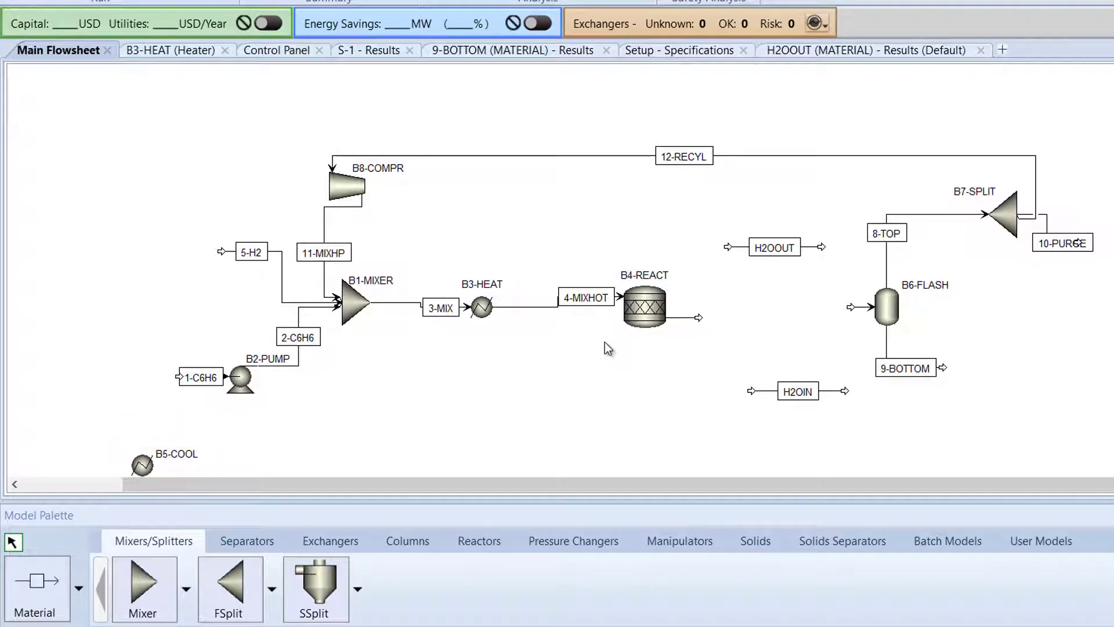
Move B5-COOL into line and reconnect 6-ALL's destination to B5-COOL's inlet
drag(146, 464, 778, 314)
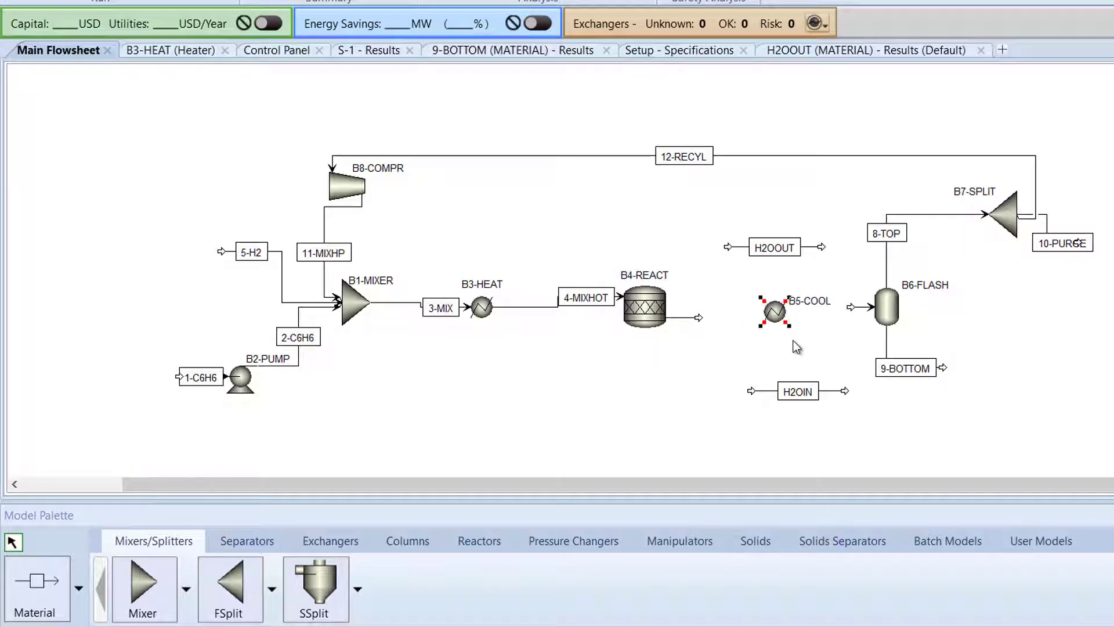
right_click(700, 317)
mouse_move(821, 206)
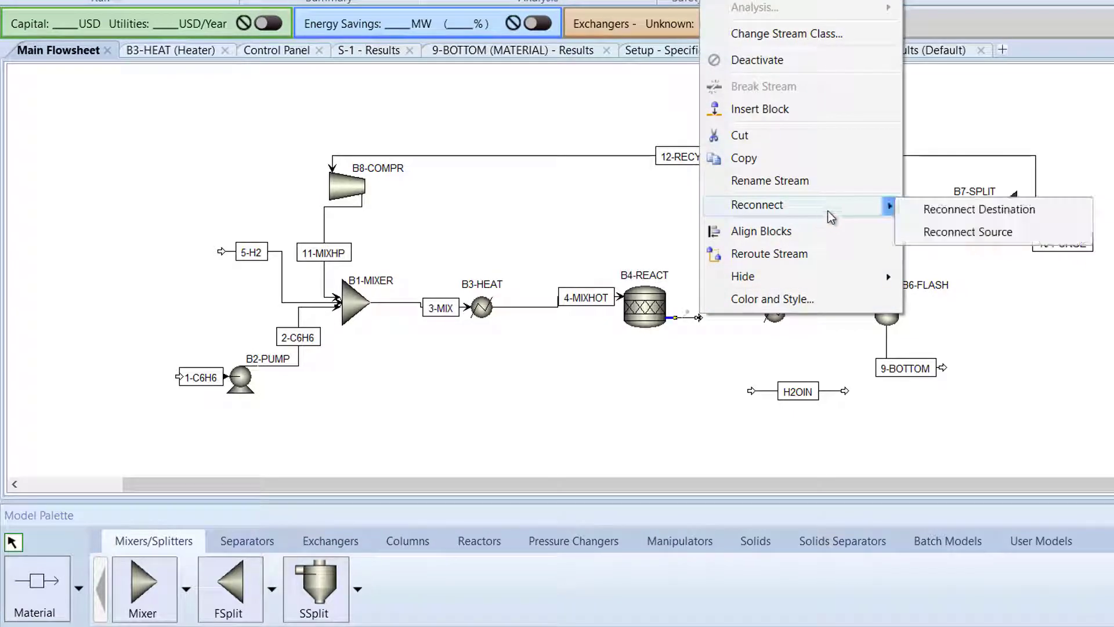
click(980, 212)
click(759, 311)
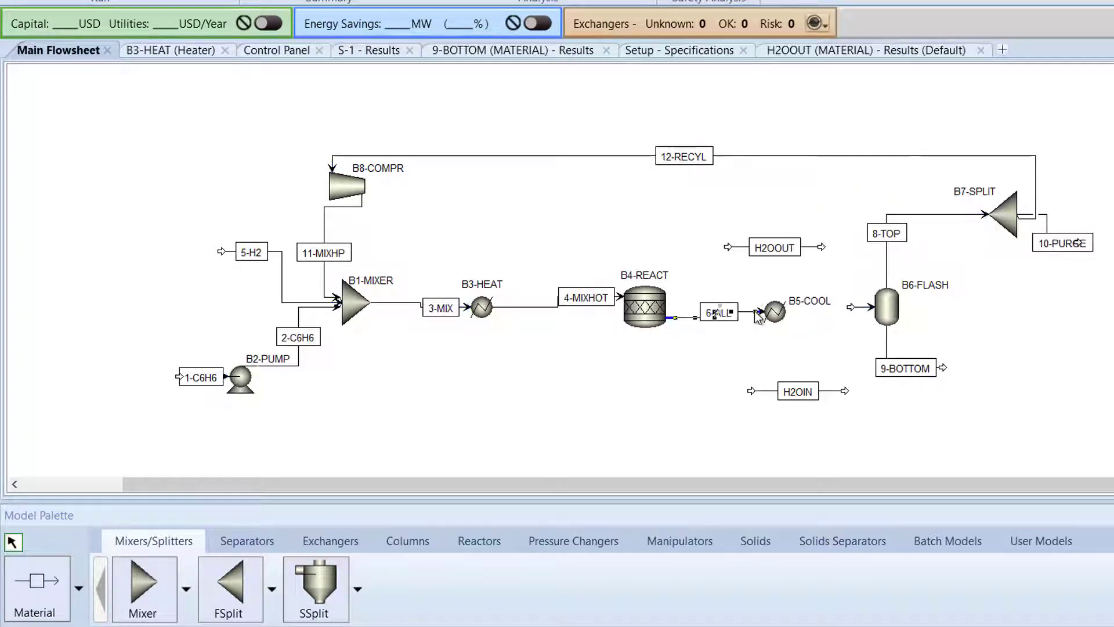
Reconnect 7-MXCOOL's source to B5-COOL's outlet
right_click(854, 311)
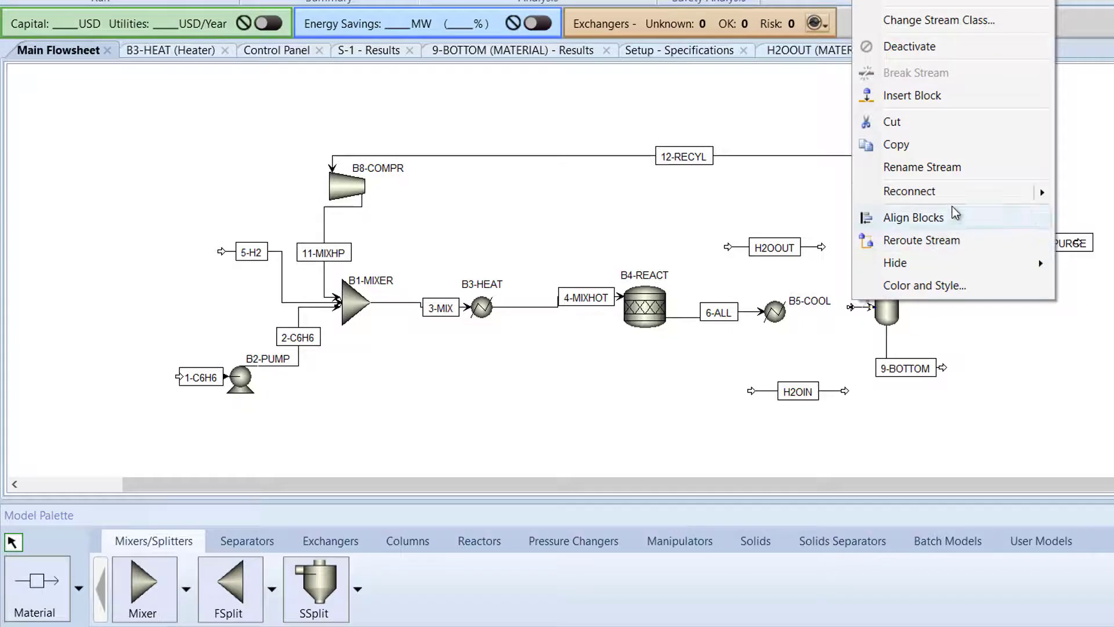
mouse_move(939, 201)
click(990, 245)
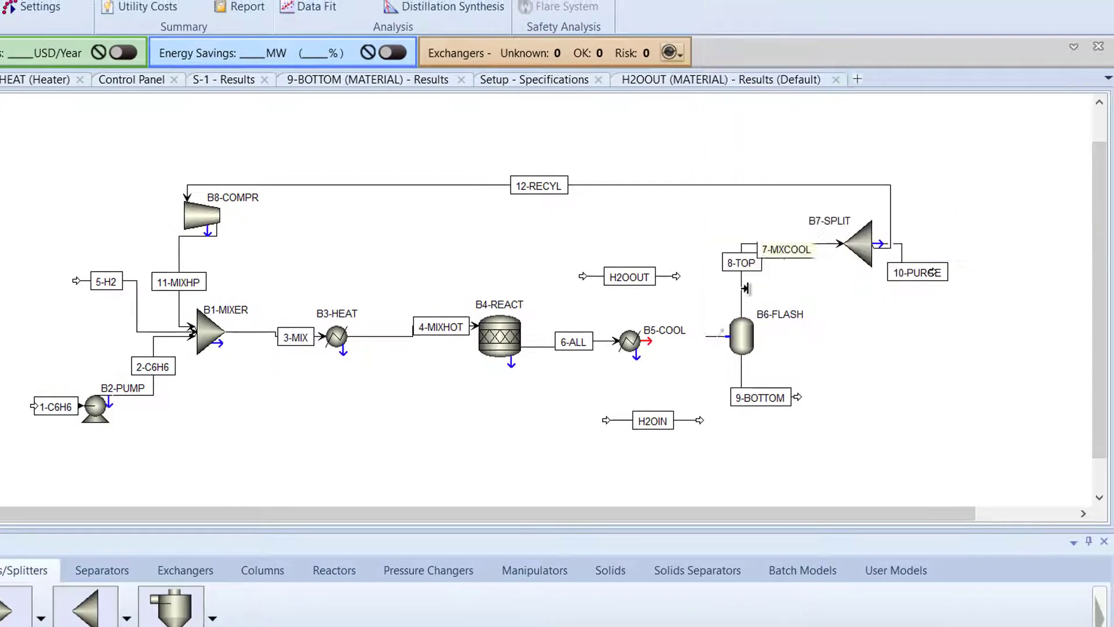
click(650, 341)
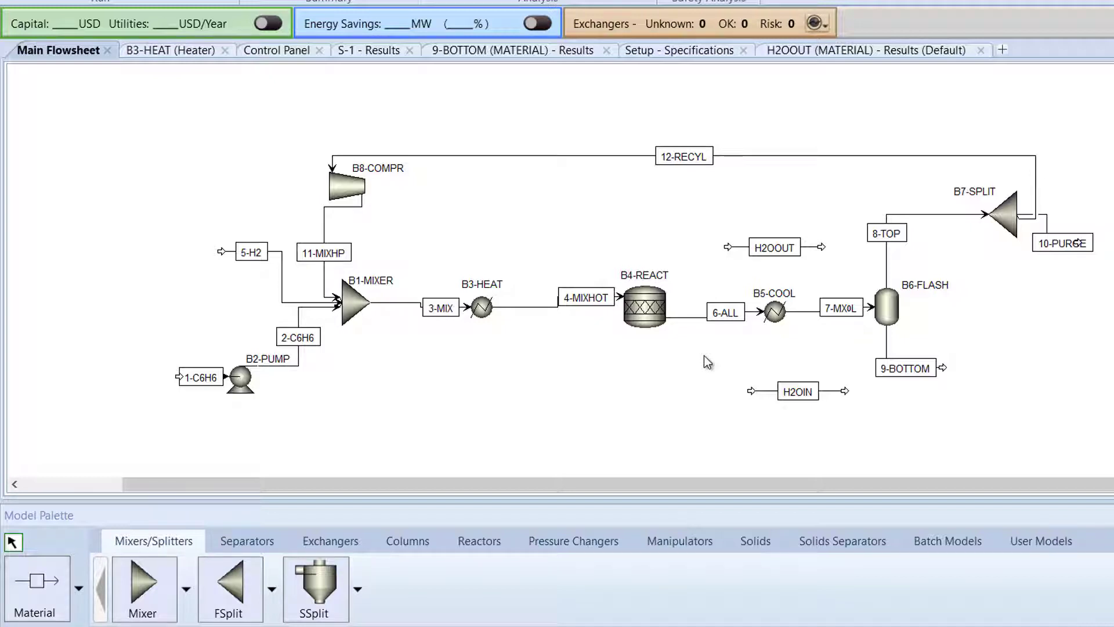
Place a Heater block from the Exchangers palette near H2OIN and name it COLDSIDE
click(345, 538)
click(137, 600)
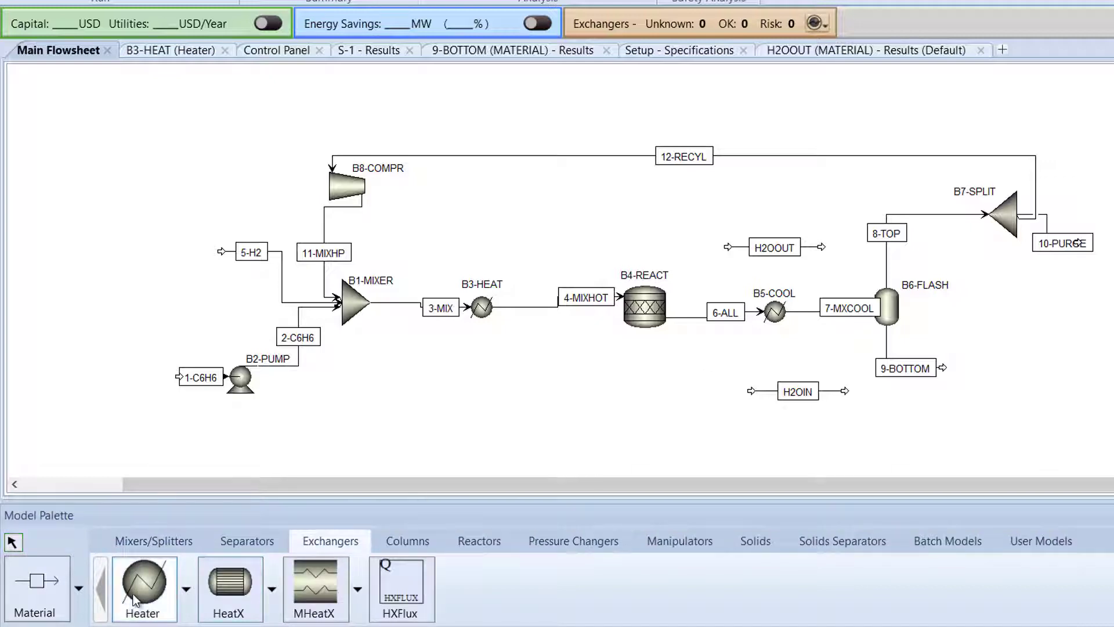
click(677, 386)
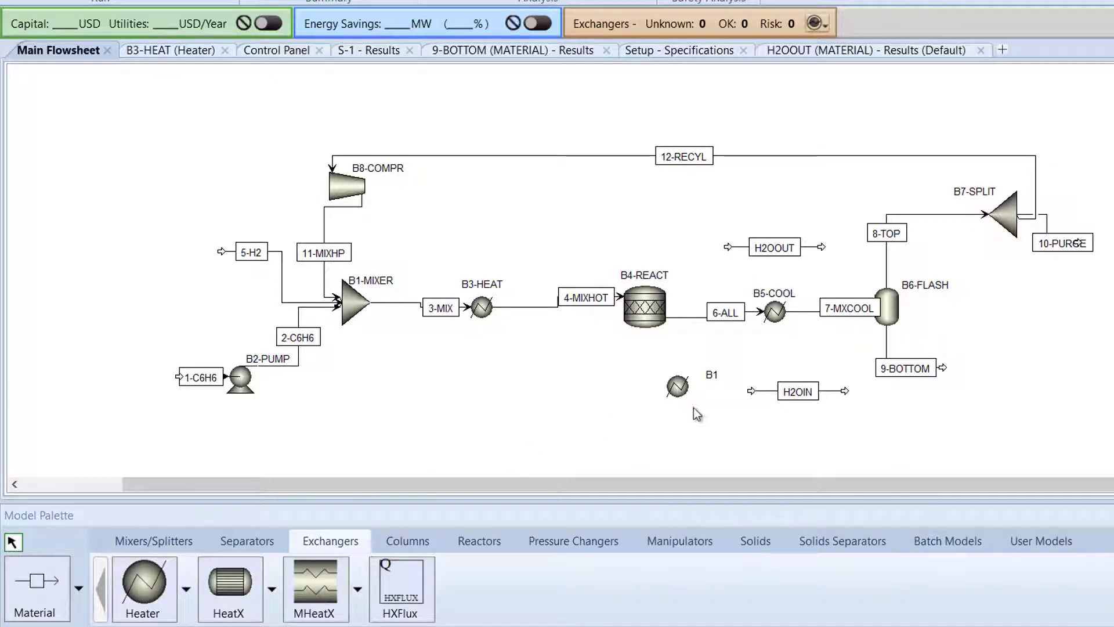
click(711, 374)
text(COLDSIDE)
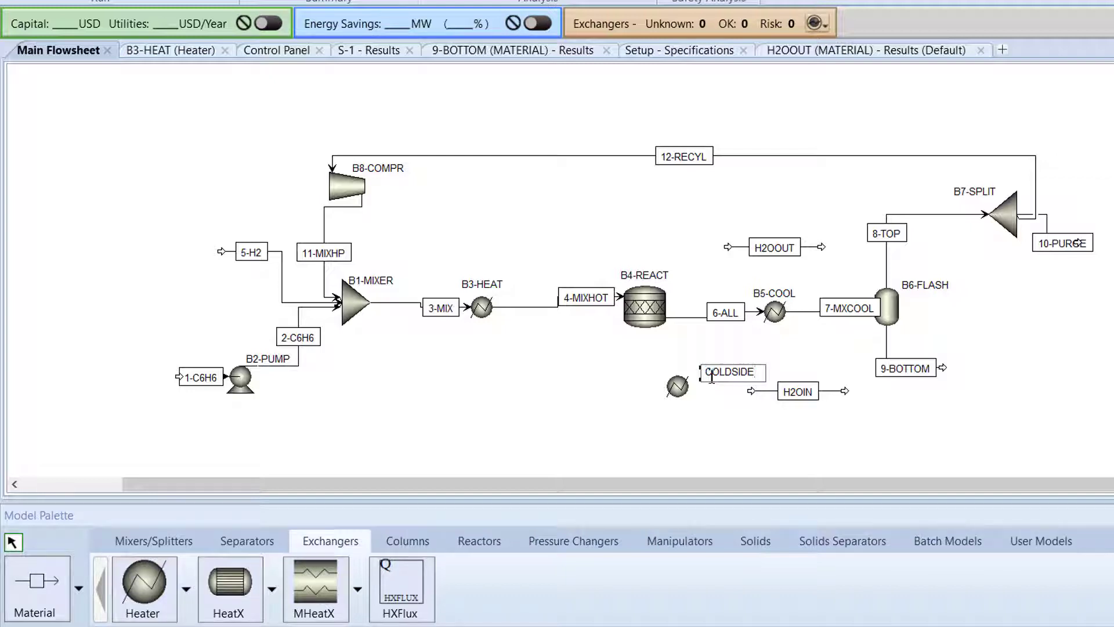
key(Return)
Position the COLDSIDE label and connect H2OIN into COLDSIDE's inlet
drag(712, 382, 682, 364)
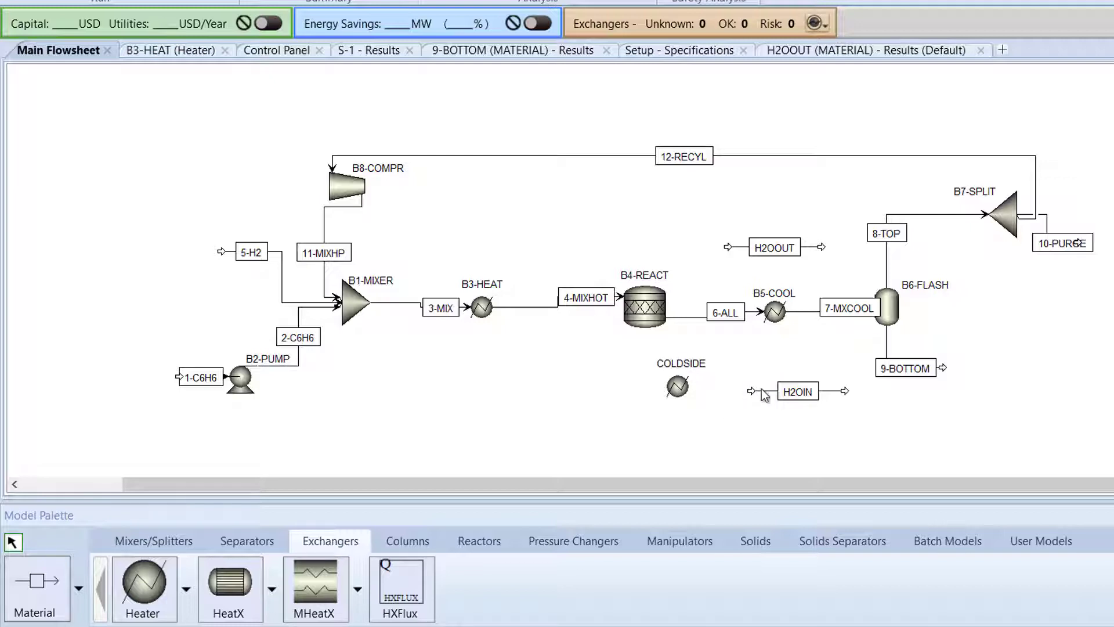
drag(769, 398, 658, 393)
right_click(658, 393)
mouse_move(824, 273)
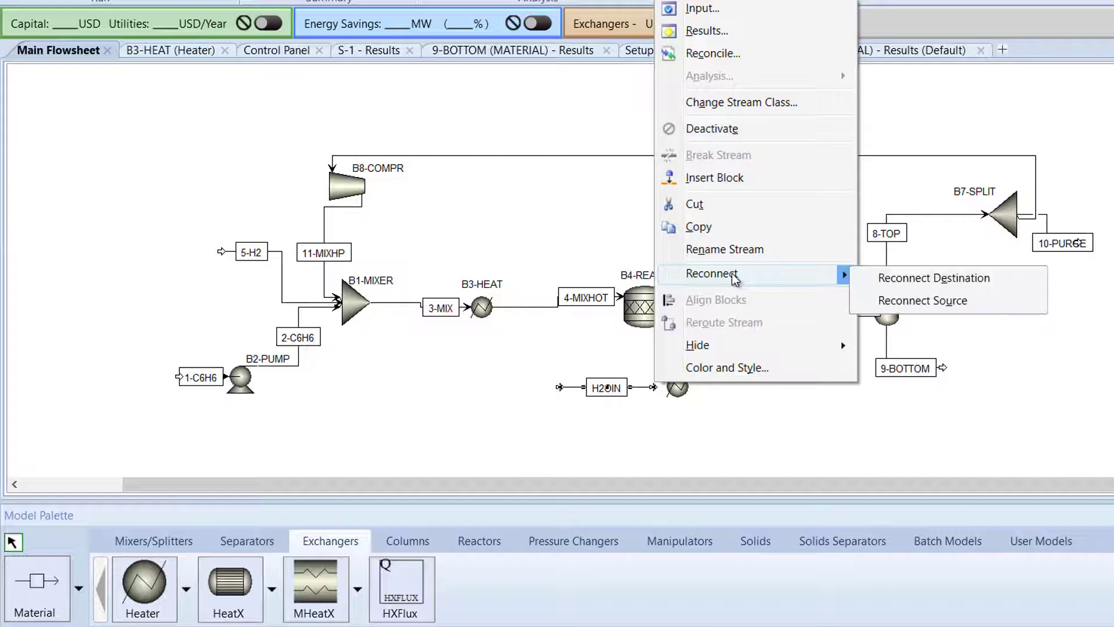
click(884, 281)
click(662, 342)
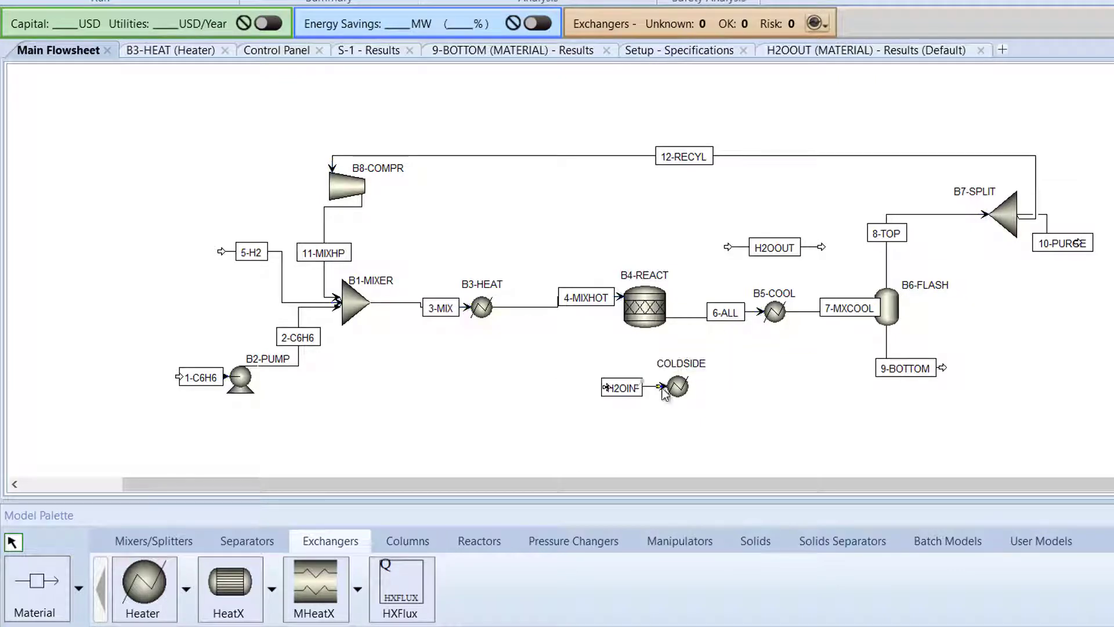
Move H2OOUT beside COLDSIDE and reconnect its source to COLDSIDE's outlet
drag(749, 255, 737, 384)
right_click(738, 388)
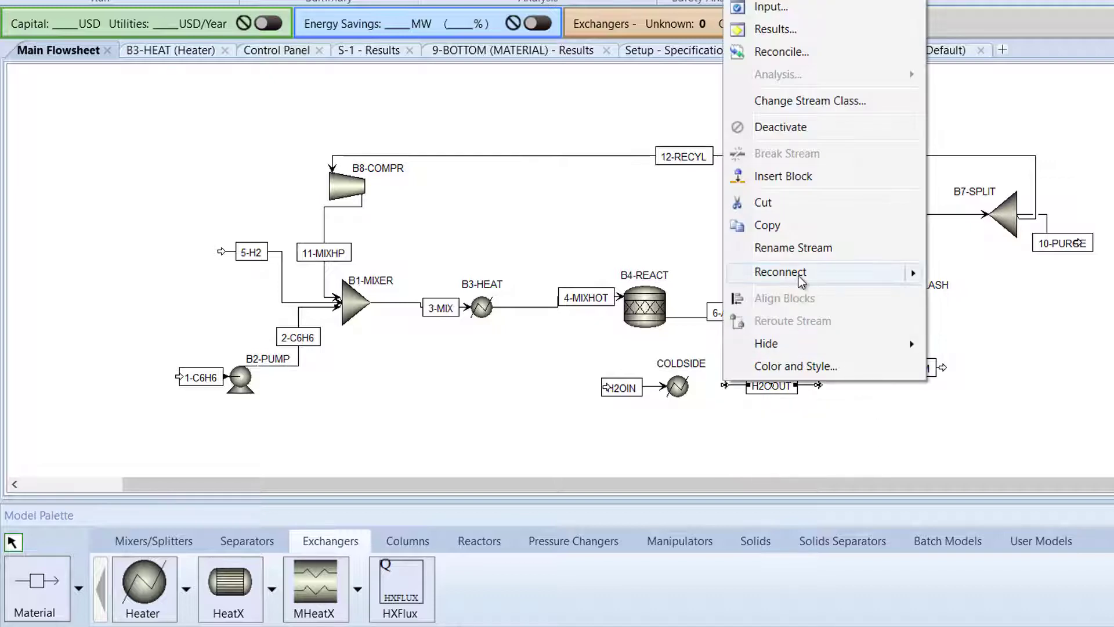
mouse_move(876, 280)
click(991, 298)
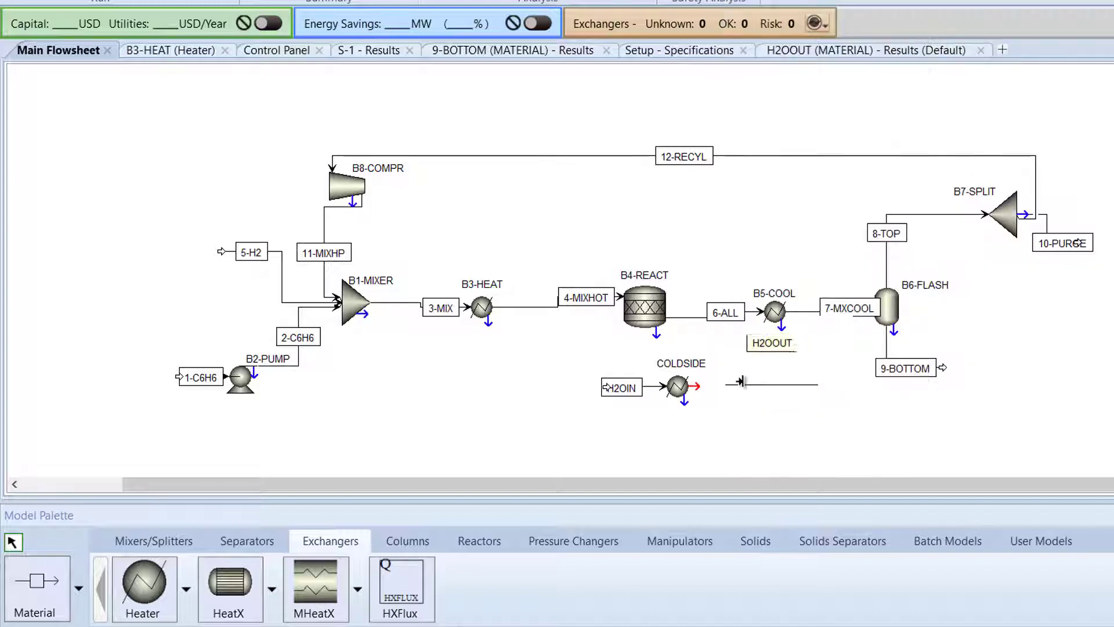
click(697, 386)
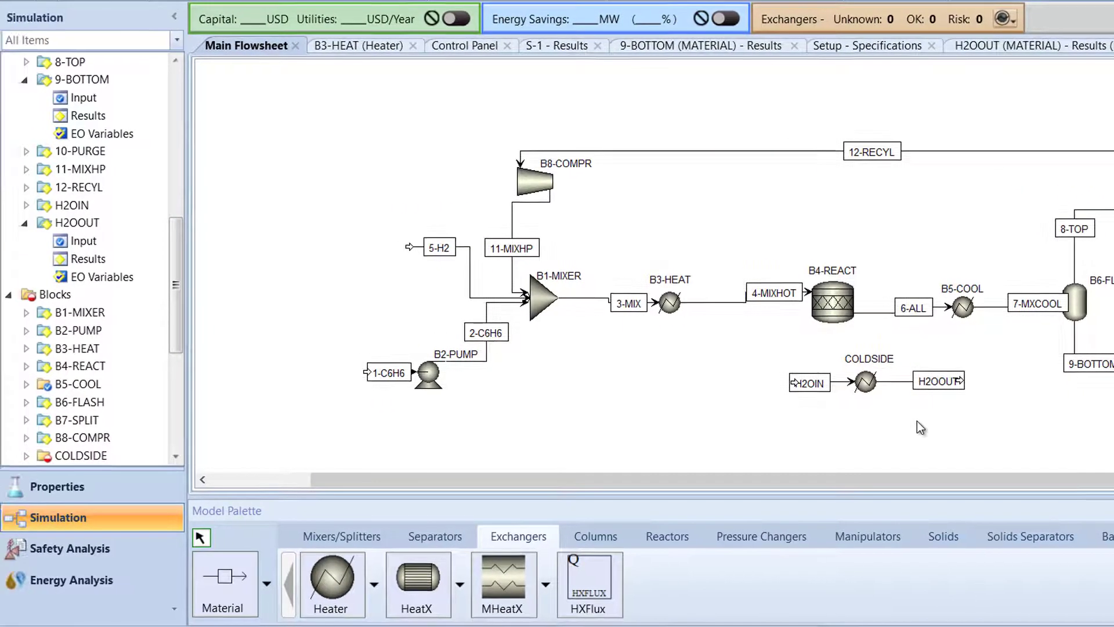
In COLDSIDE's Summary form, change the property method from RK-SOAVE to STEAM-TA
drag(179, 328, 179, 357)
click(27, 367)
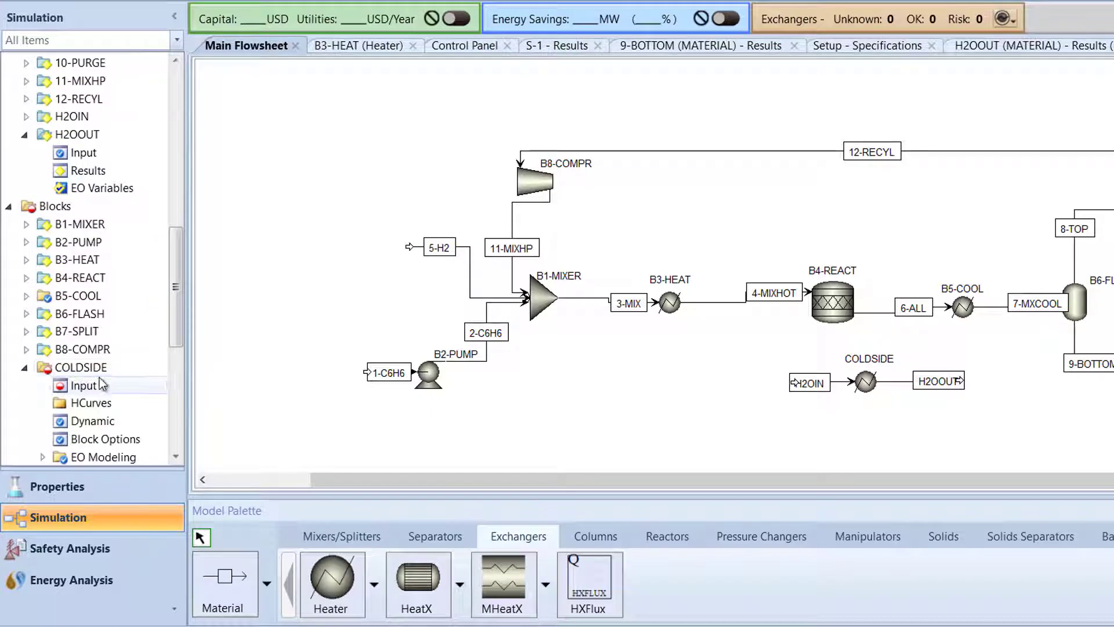
scroll(96, 386, down, 2)
double_click(109, 418)
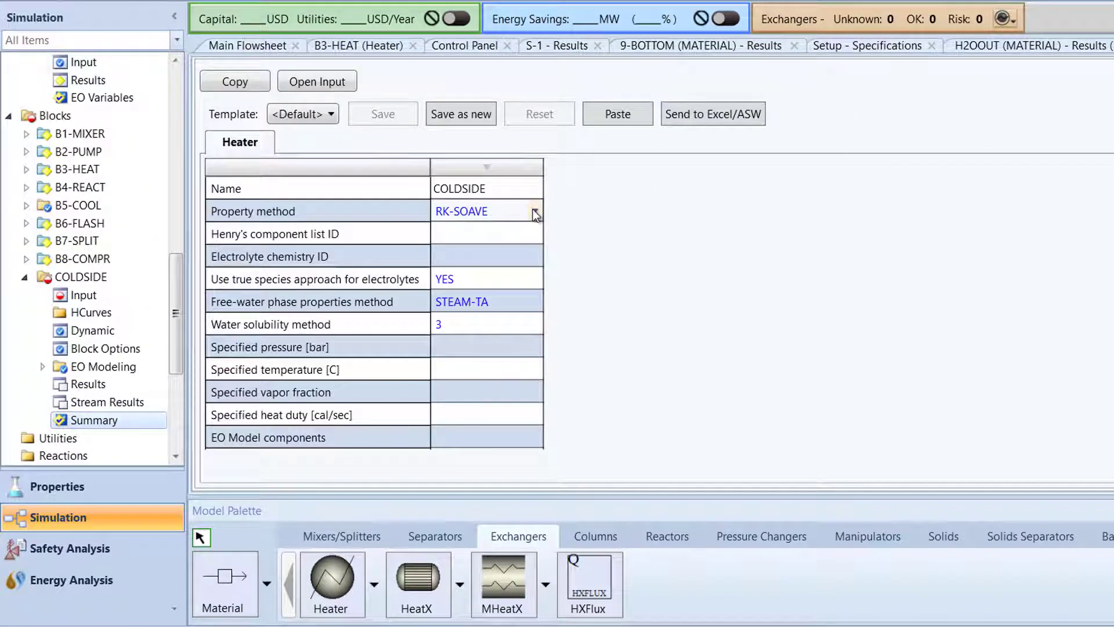
click(534, 213)
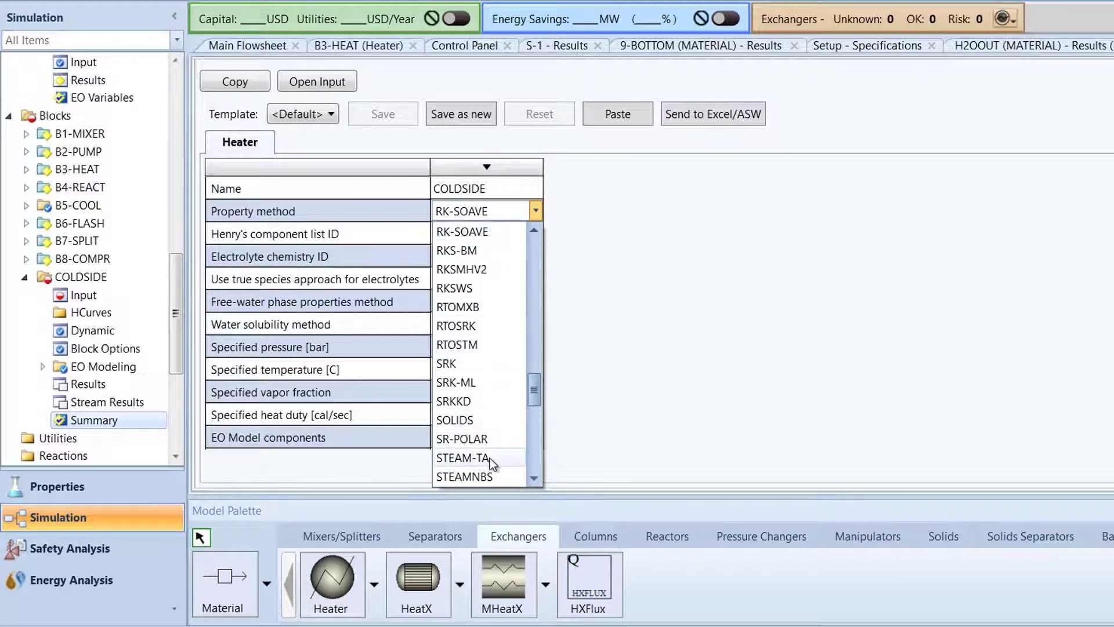
click(490, 458)
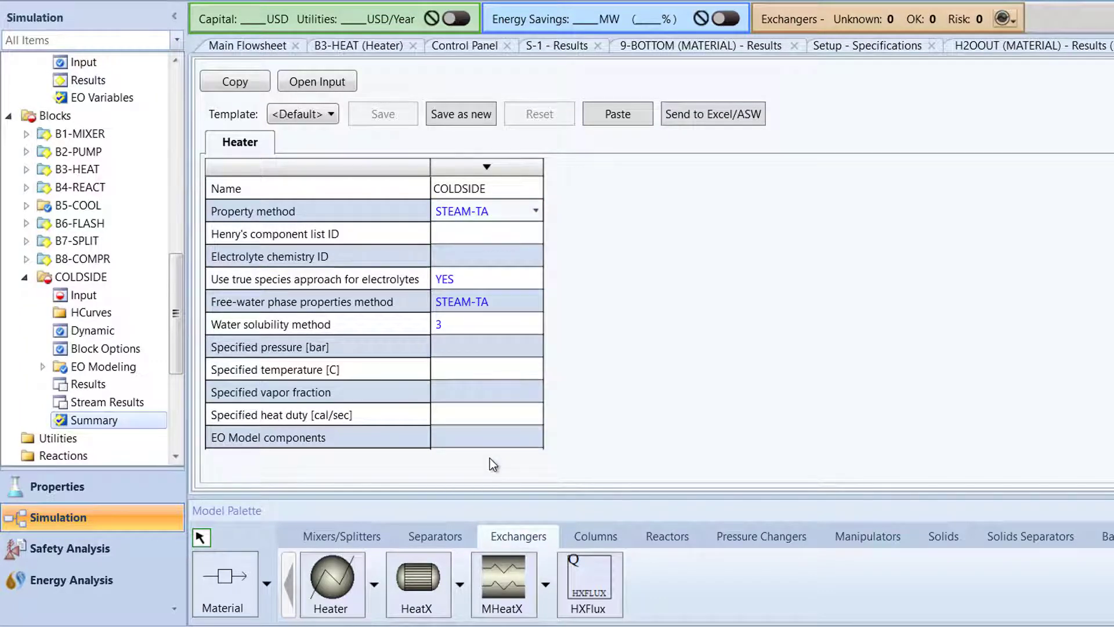
Specify COLDSIDE as a Pressure/Duty flash at -0.3 bar and 1.66 Gcal/hr
double_click(153, 289)
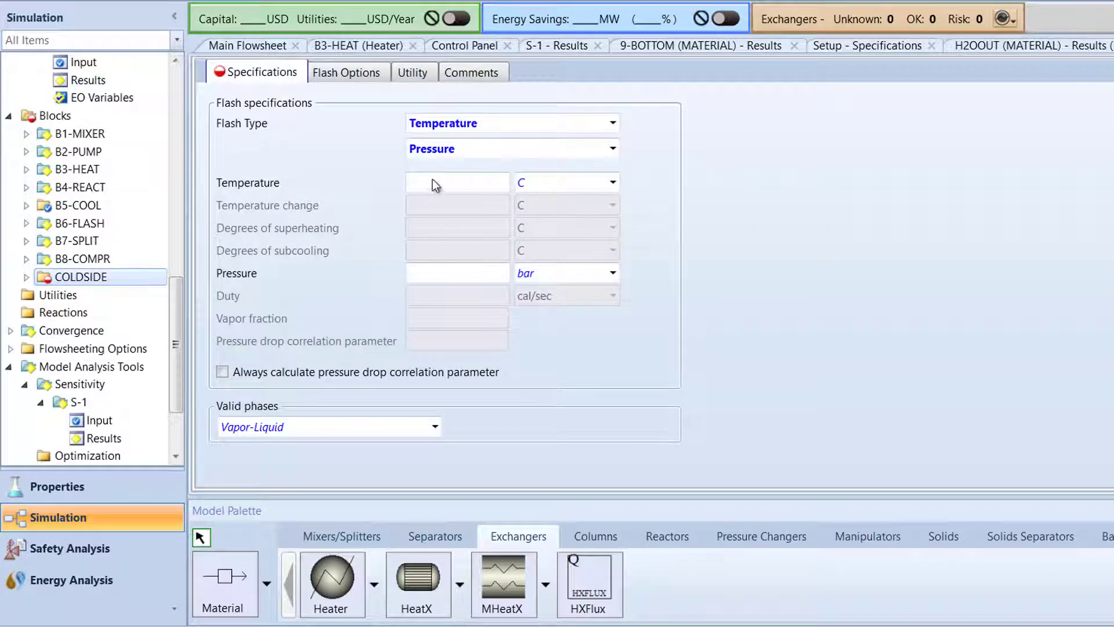
click(612, 124)
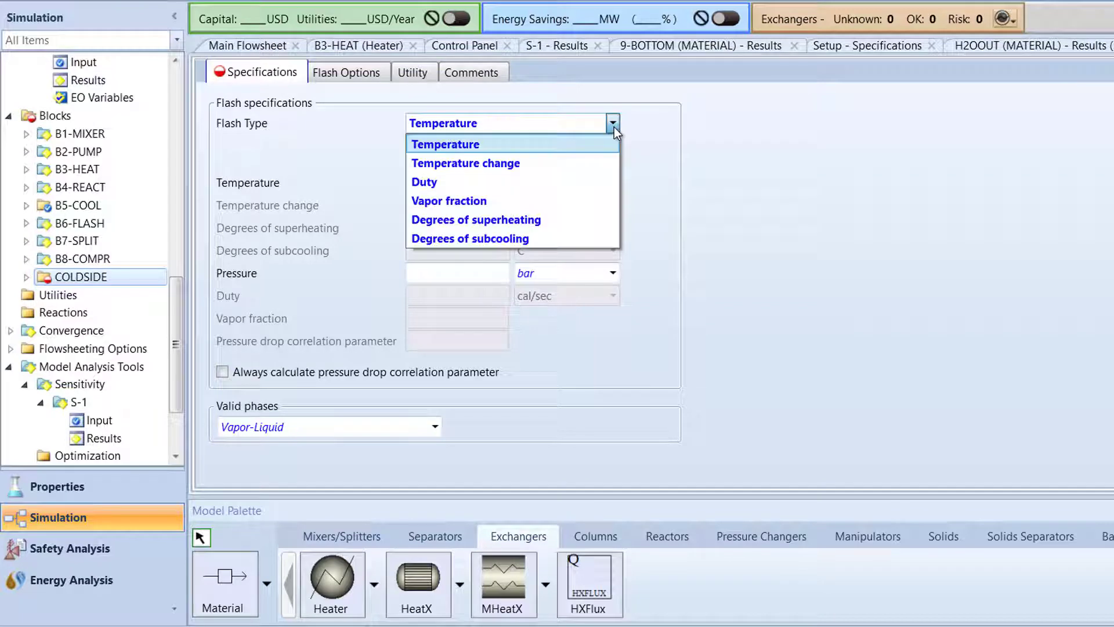
click(601, 182)
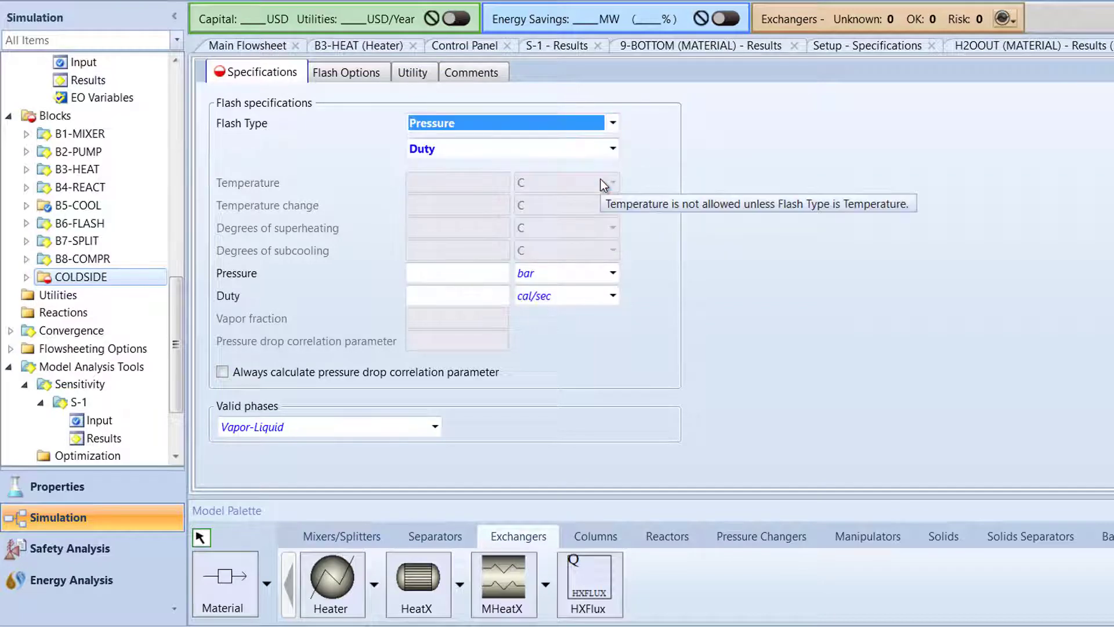
click(490, 272)
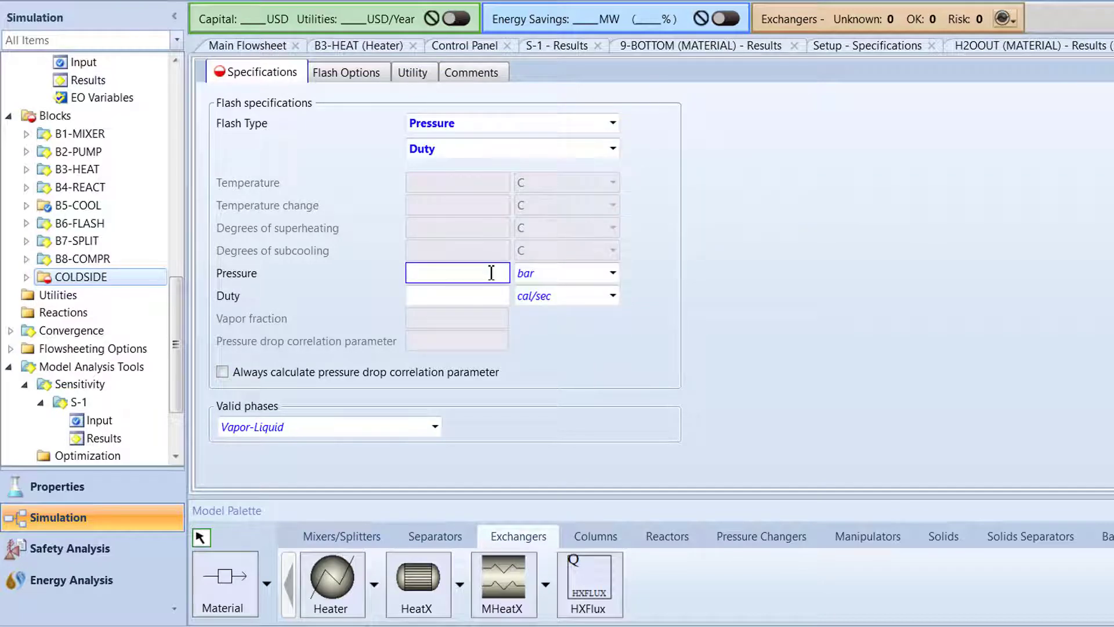
key(Return)
click(483, 297)
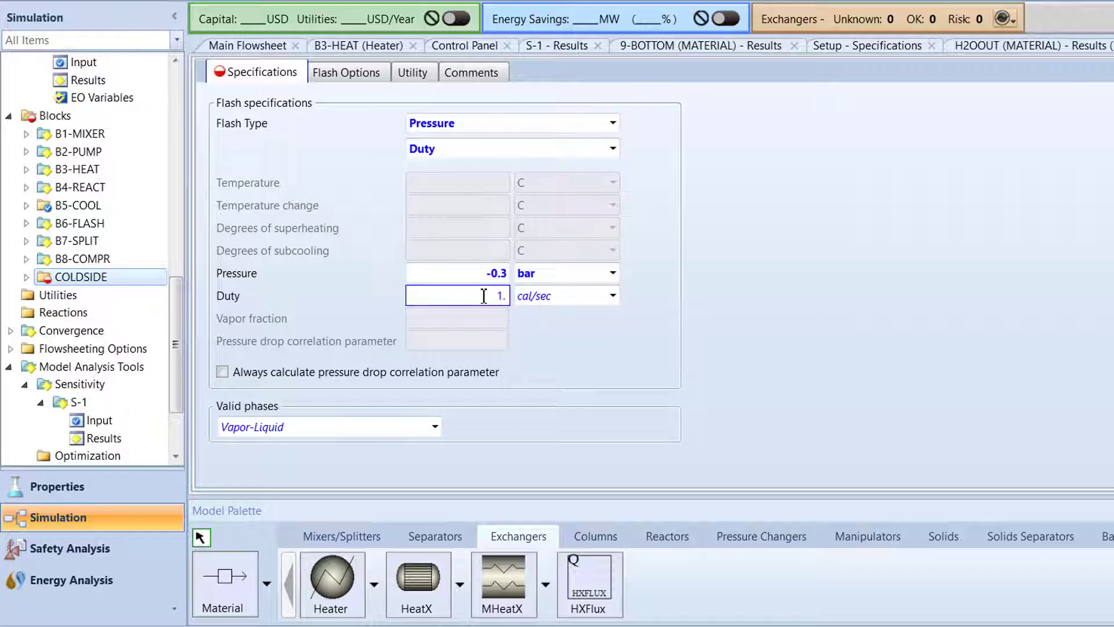
key(Return)
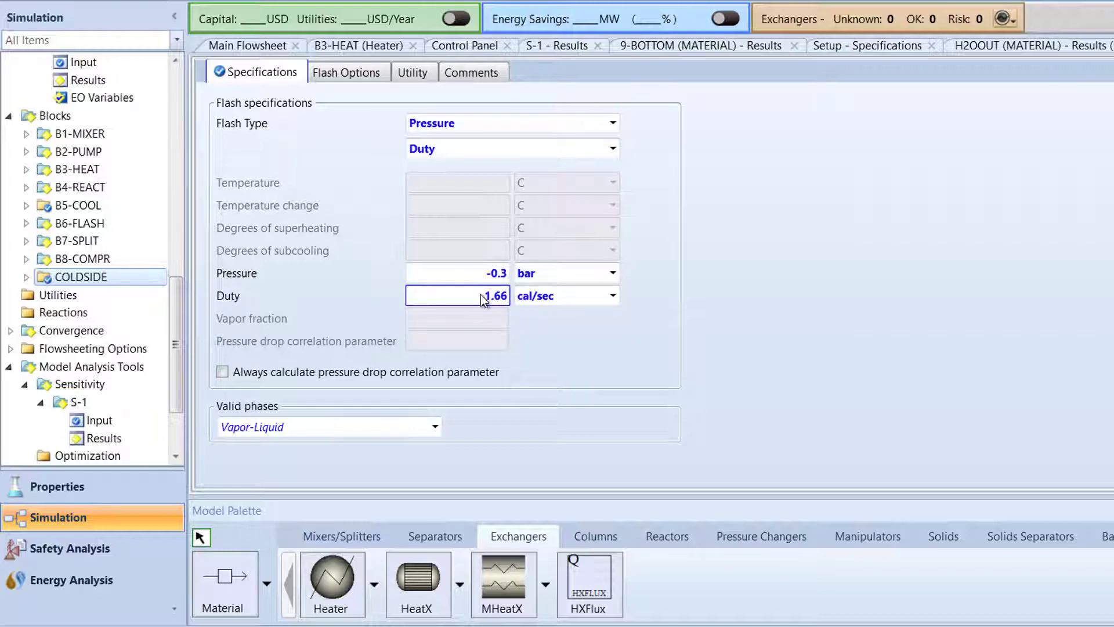
click(613, 296)
click(580, 354)
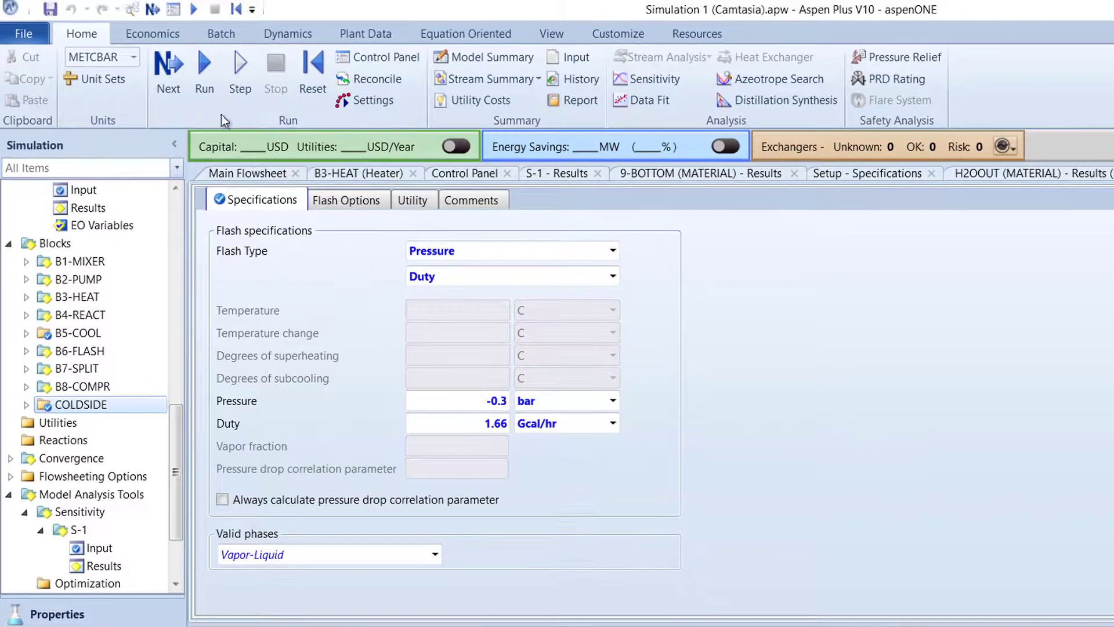
Run the simulation and view H2OOUT results: liquid water at 46.6072 C, 4.7 bar
click(214, 102)
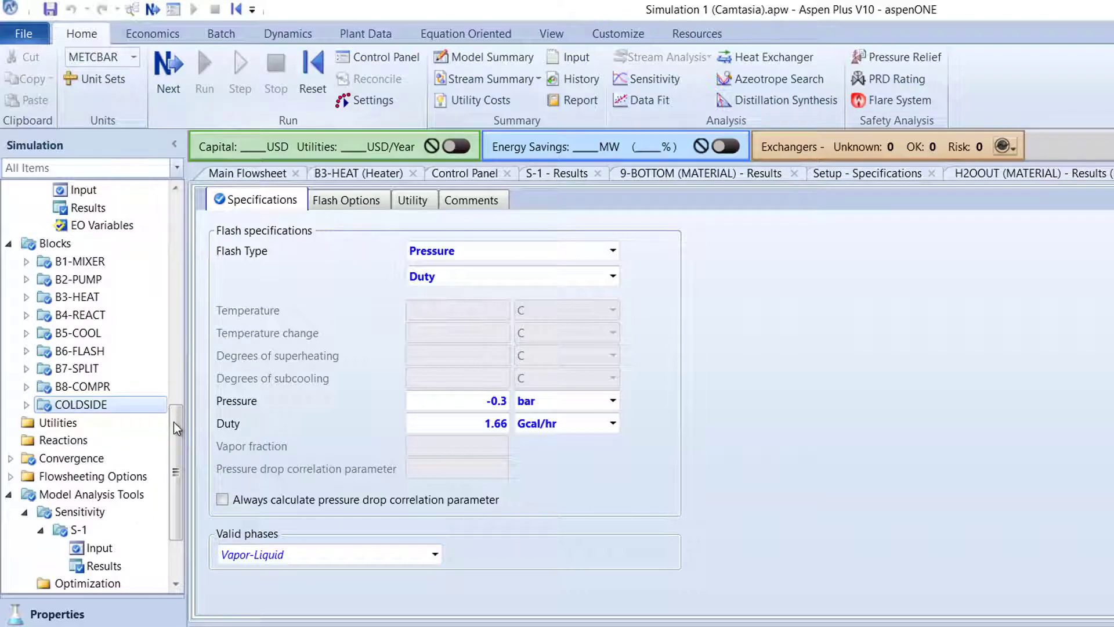
scroll(180, 377, up, 5)
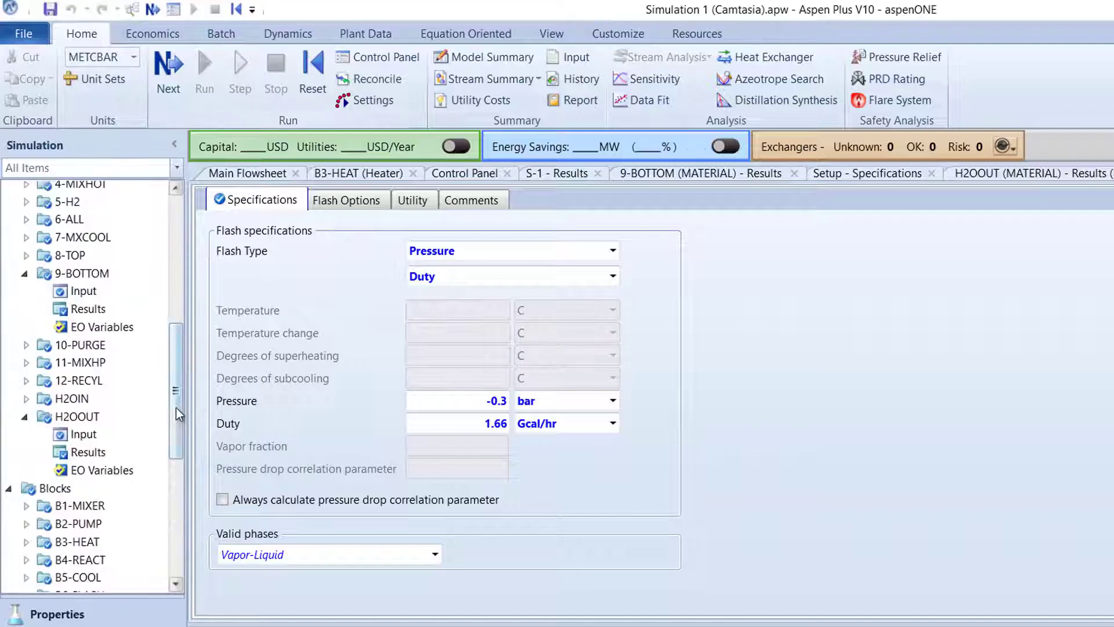
click(152, 445)
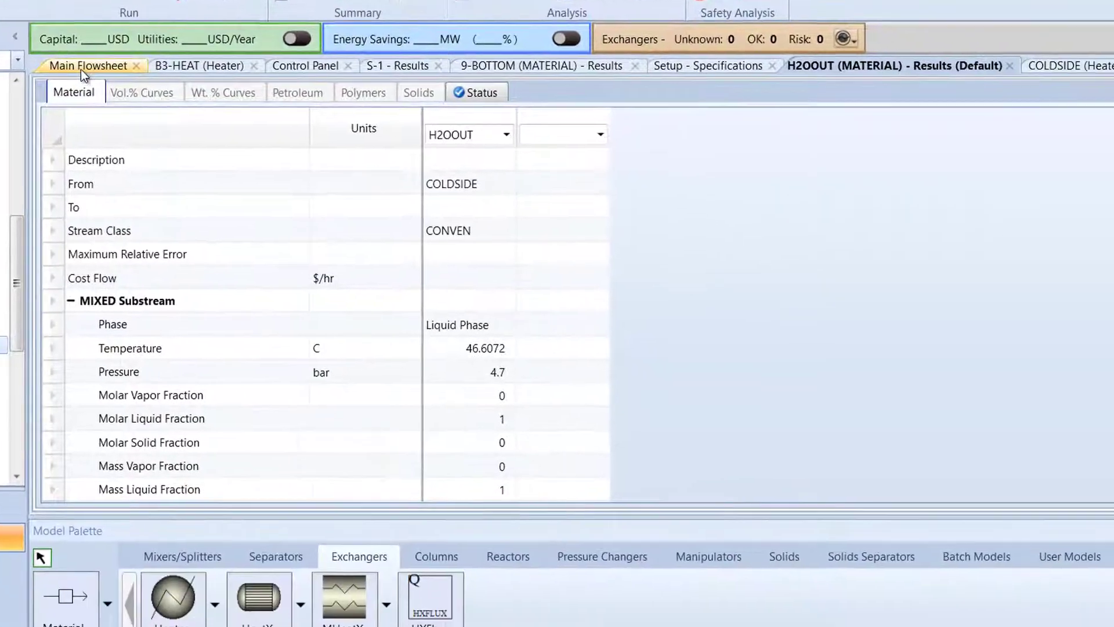
Delete the B5-COOL and COLDSIDE blocks from the Main Flowsheet, confirming each
click(82, 68)
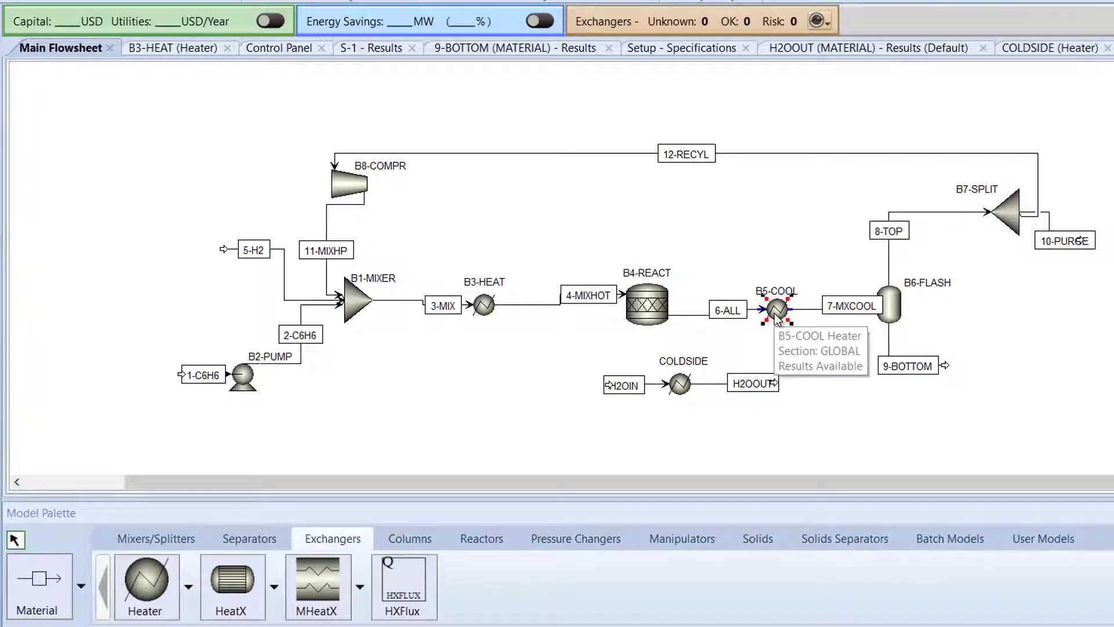
key(Delete)
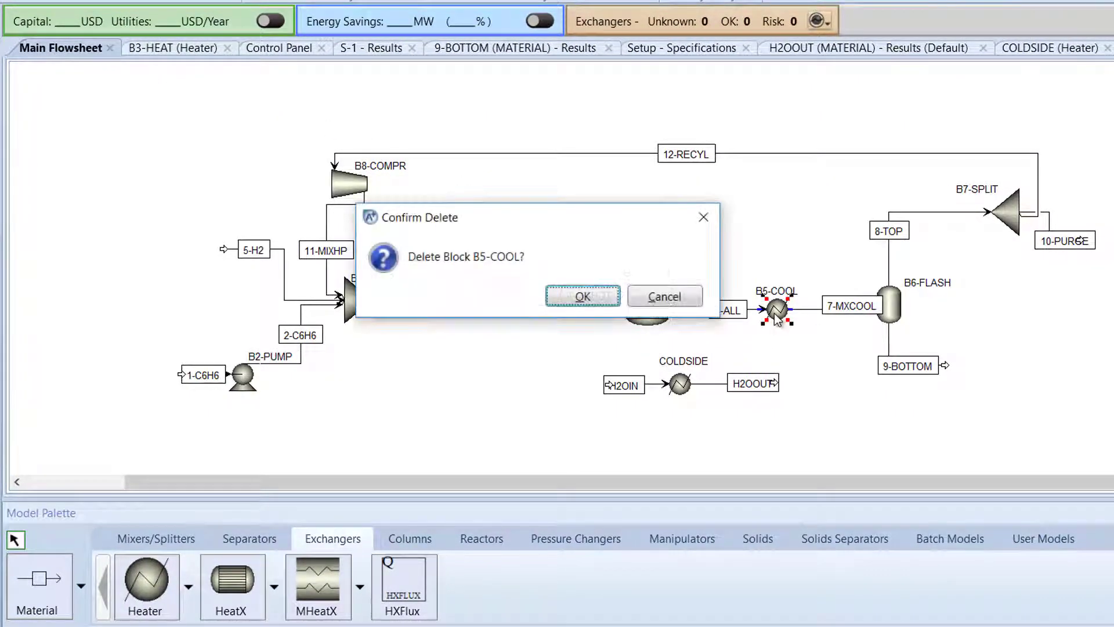
click(609, 303)
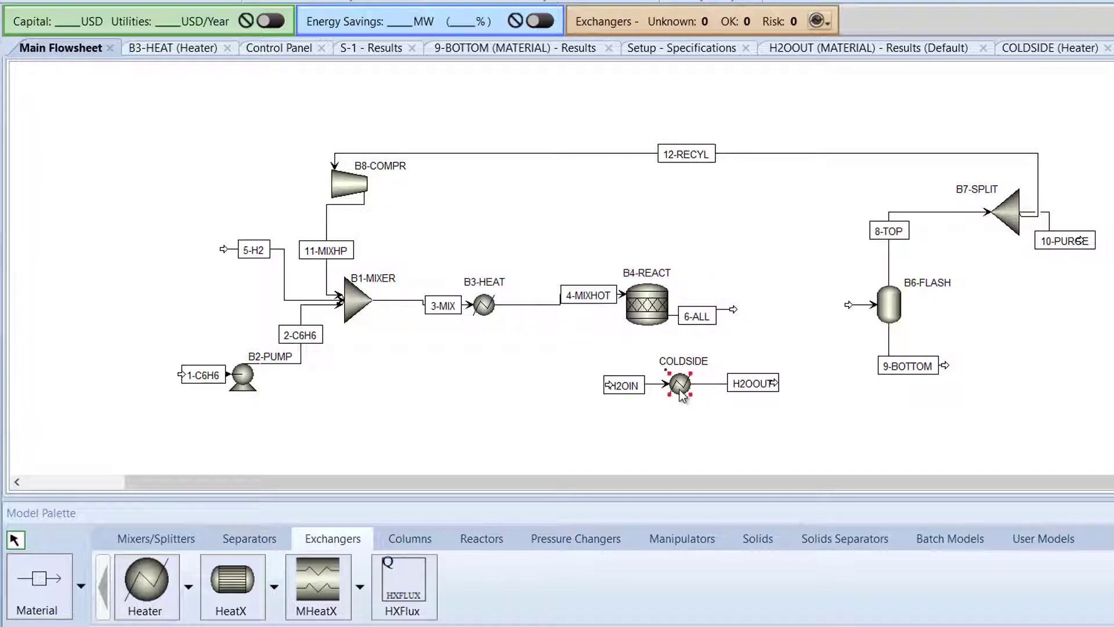
key(Delete)
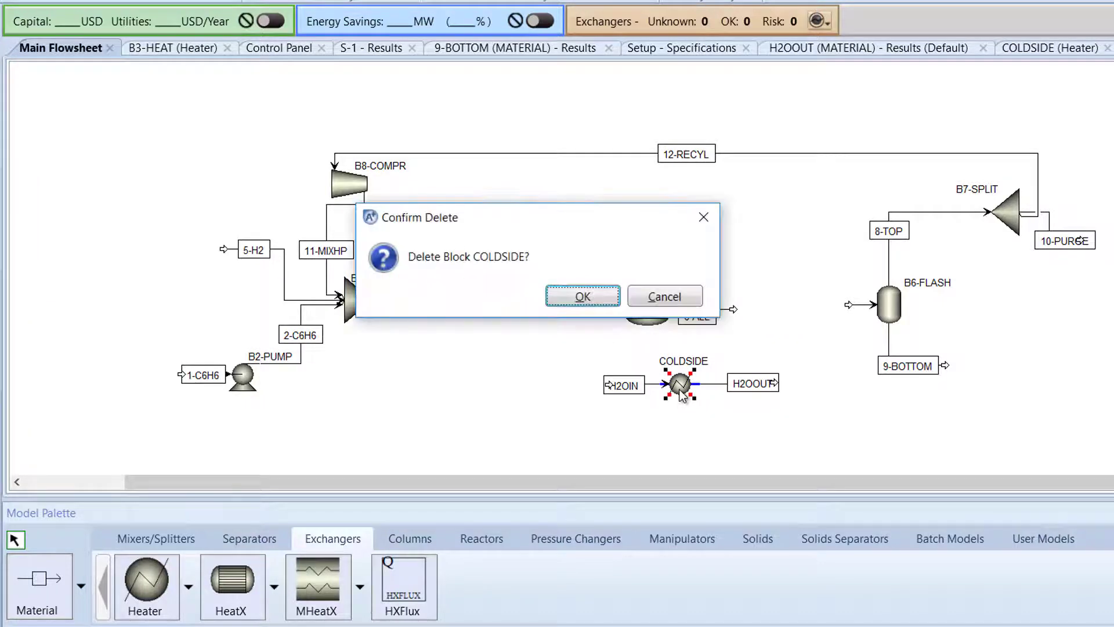
click(590, 301)
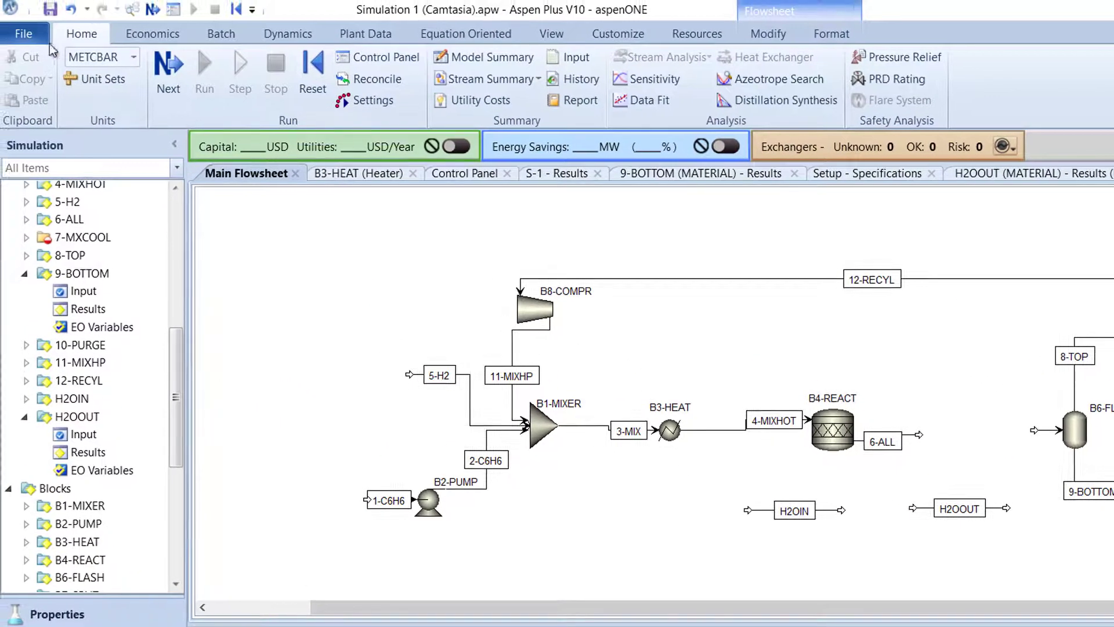
Import B10-HTEX.bkp back into the flowsheet through File > Import and confirm
click(29, 35)
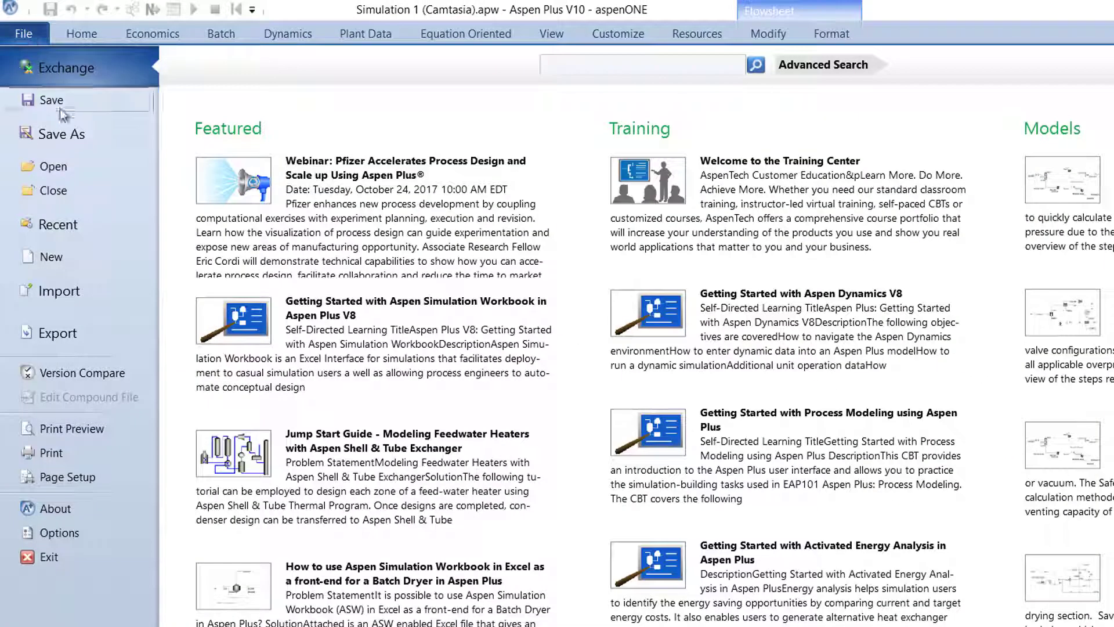
click(95, 293)
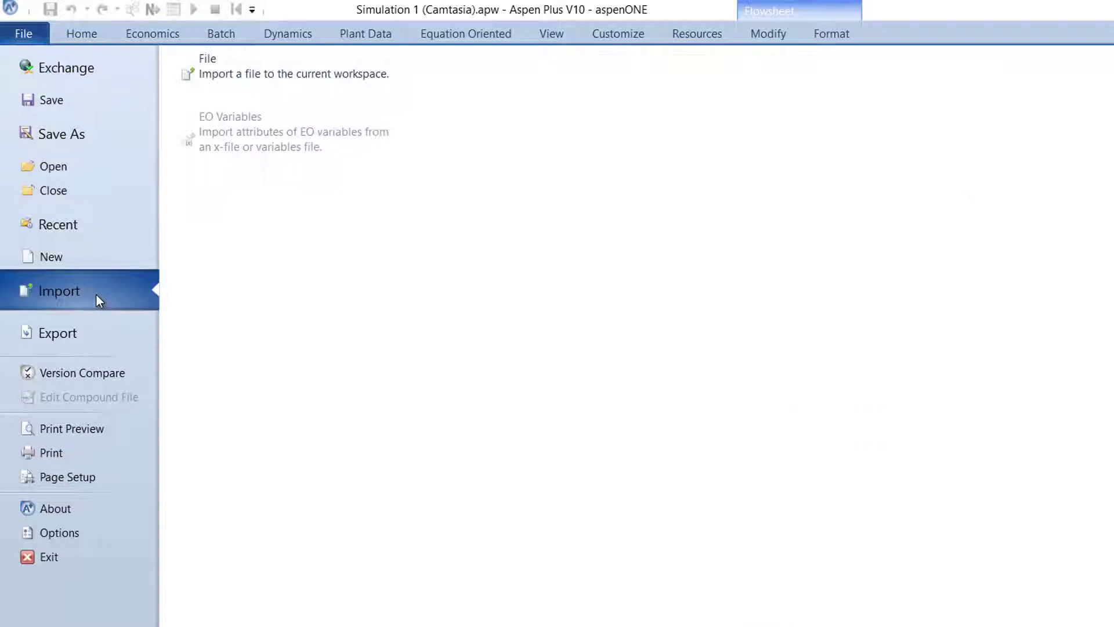
click(270, 94)
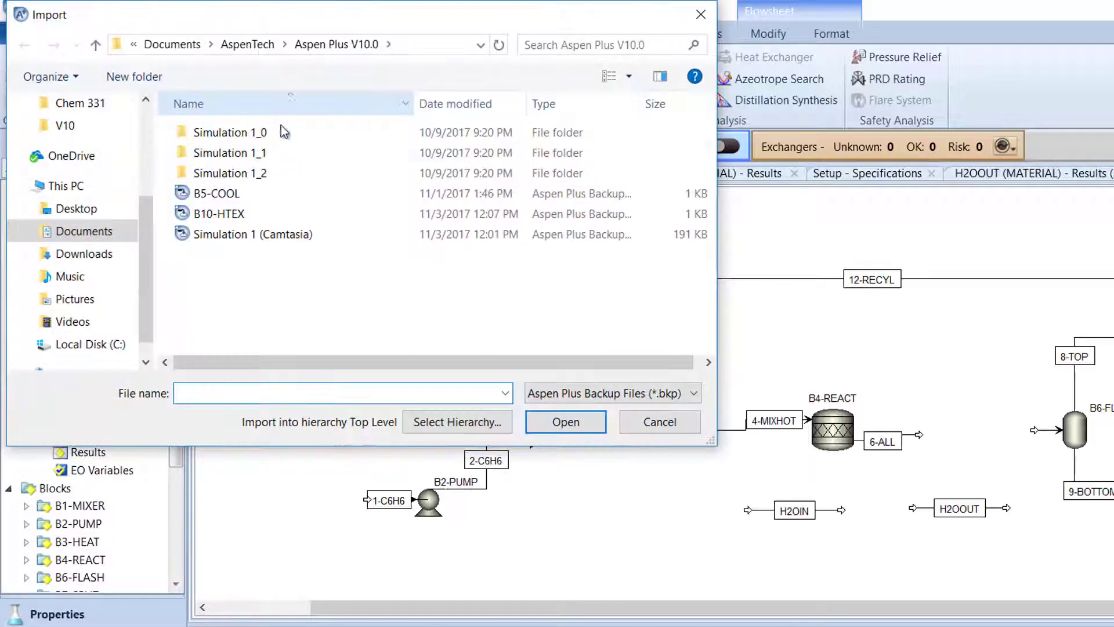
double_click(309, 212)
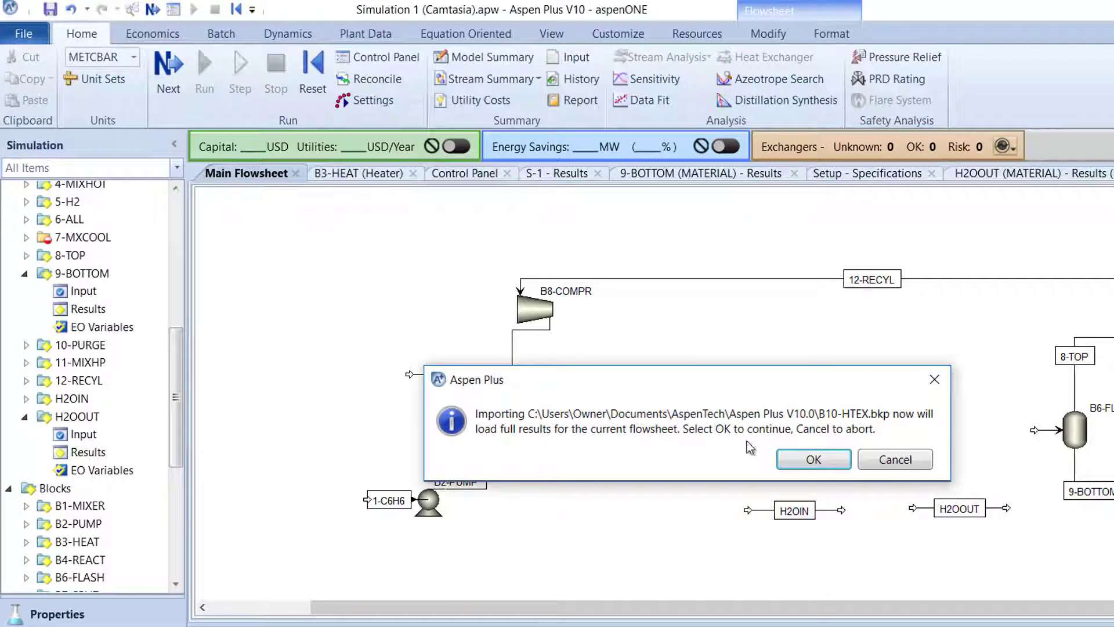
click(786, 462)
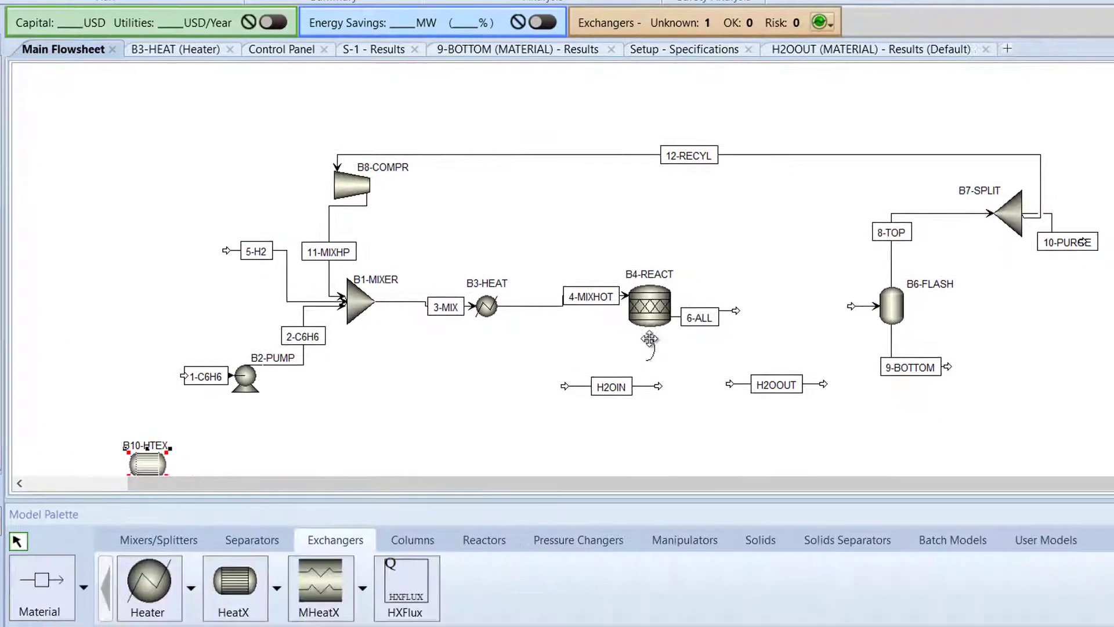
Place B10-HTEX between 6-ALL and B6-FLASH, with 6-ALL feeding it and 7-MXCOOL leaving it
drag(331, 588, 973, 429)
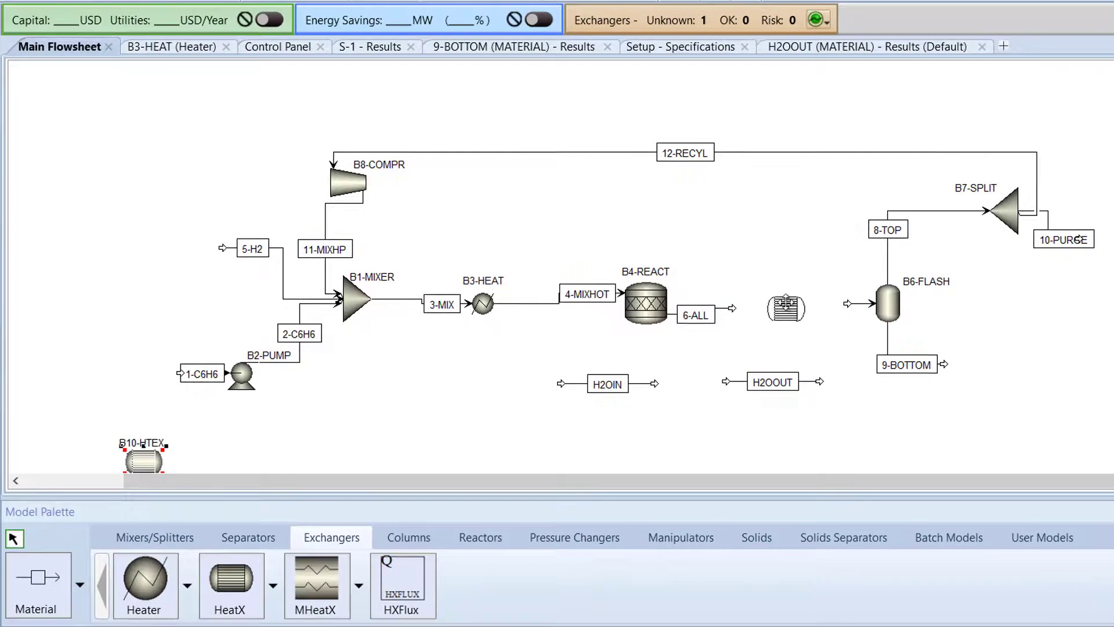
drag(786, 299, 780, 308)
right_click(733, 310)
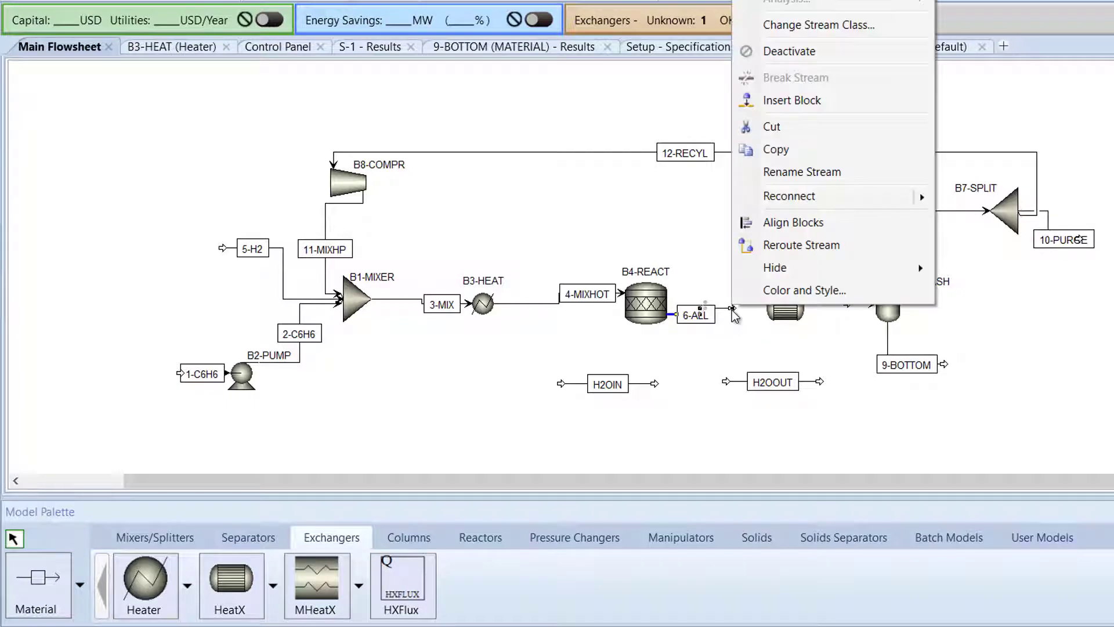
mouse_move(929, 207)
click(986, 200)
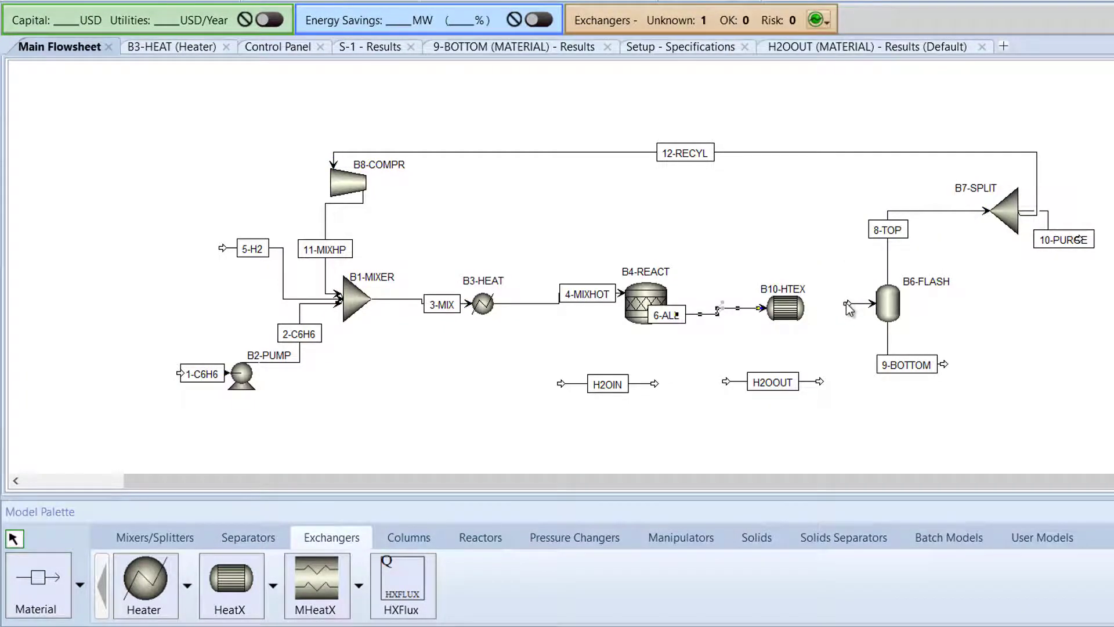
right_click(846, 302)
mouse_move(1033, 189)
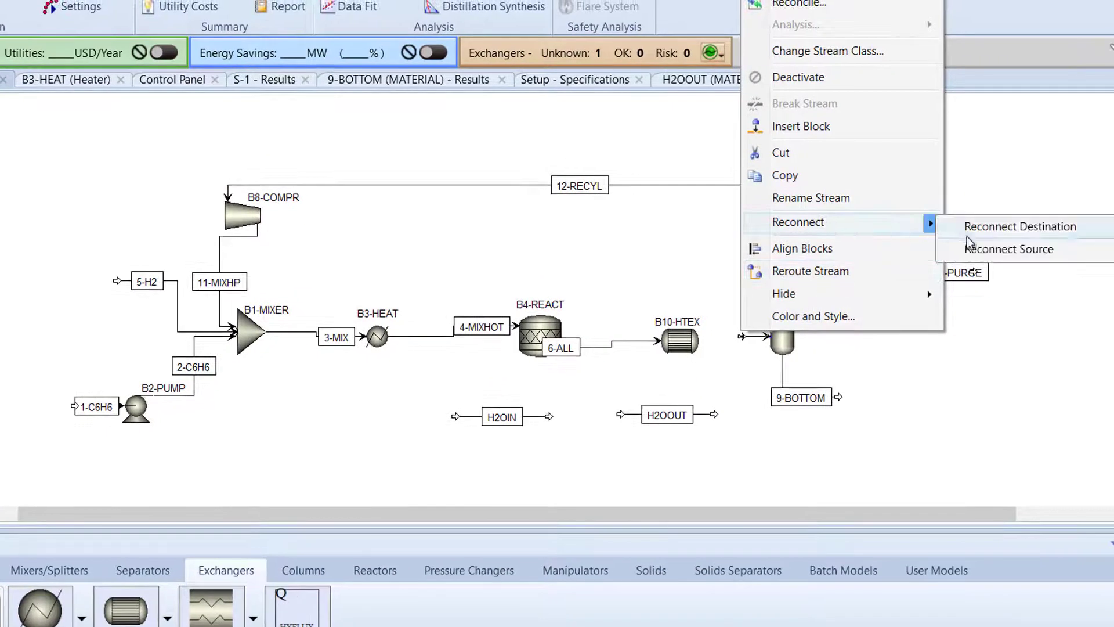
click(986, 248)
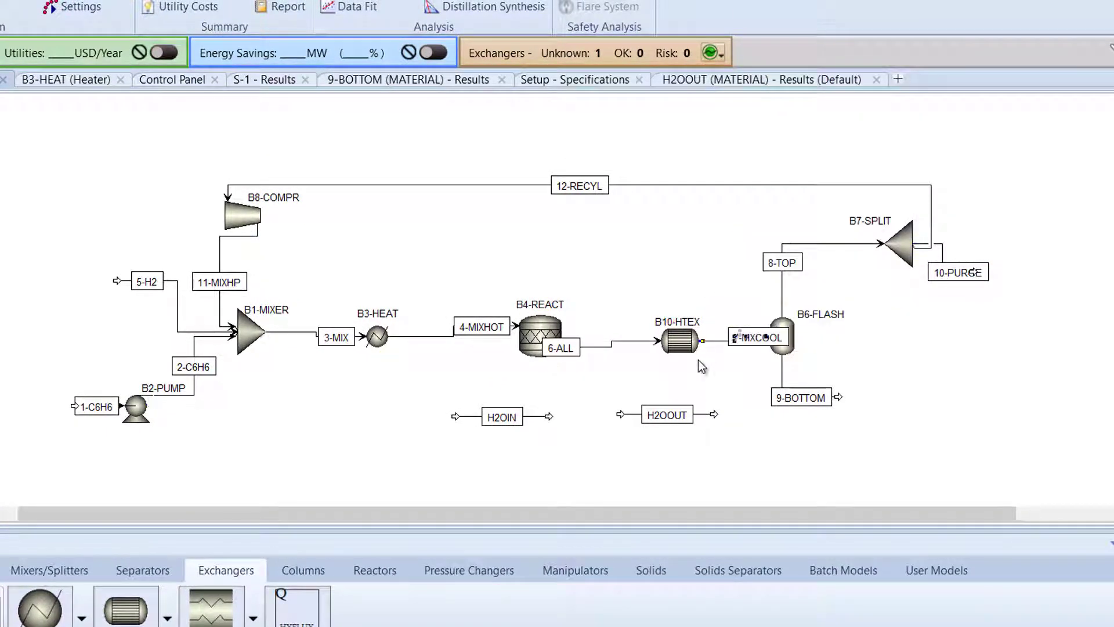
Attach H2OIN to B10-HTEX's cold inlet below and H2OOUT to its cold outlet above
drag(704, 419, 710, 285)
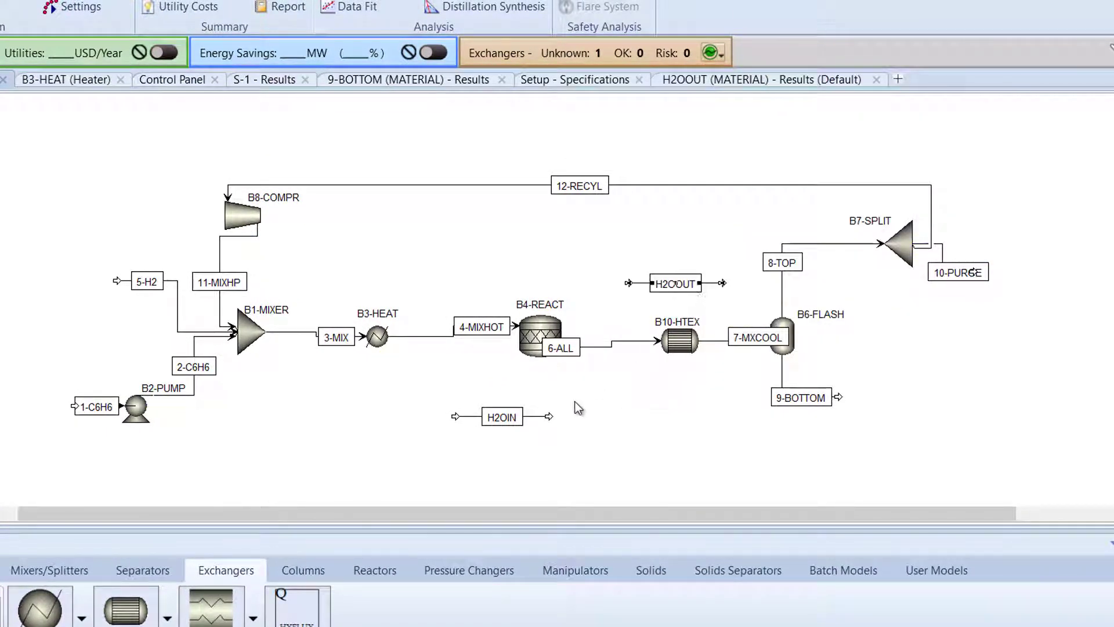
drag(537, 416, 698, 397)
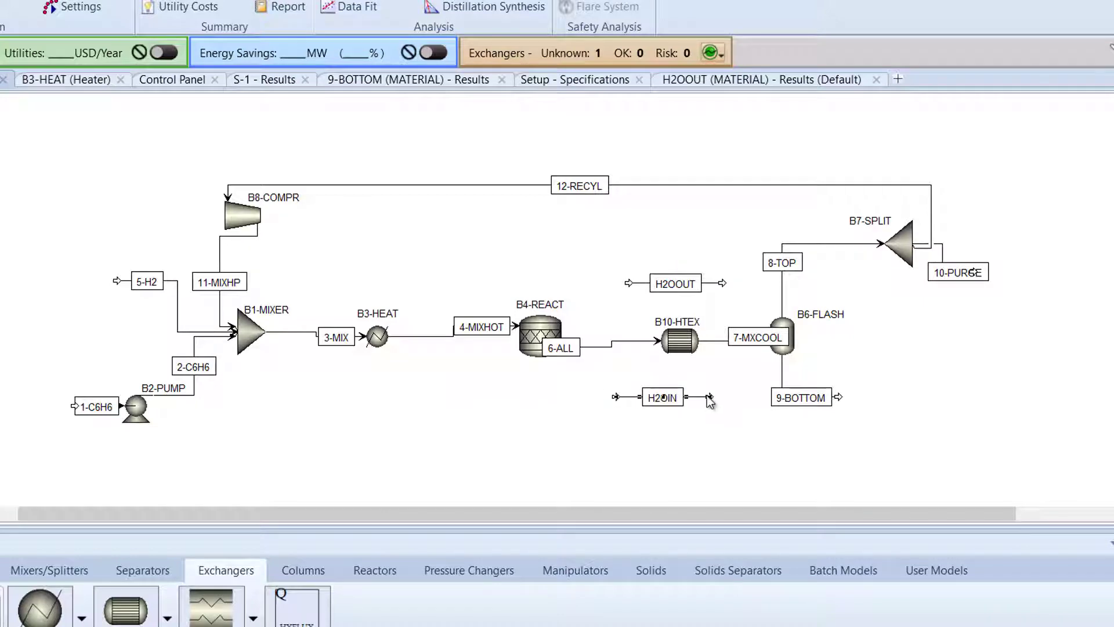
right_click(708, 396)
mouse_move(789, 283)
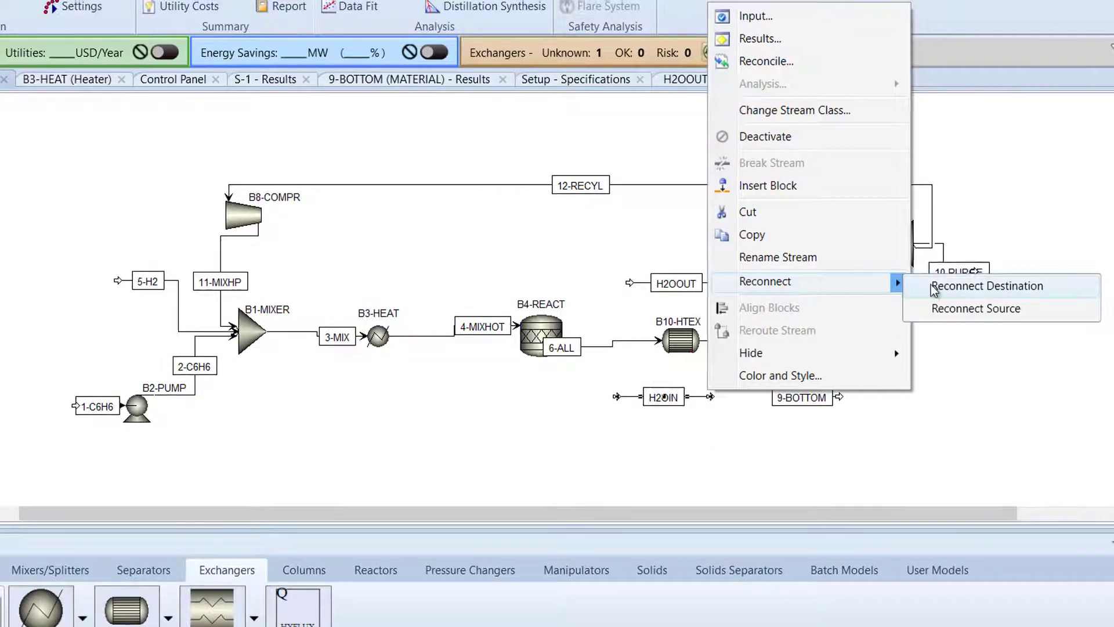
click(963, 284)
click(796, 327)
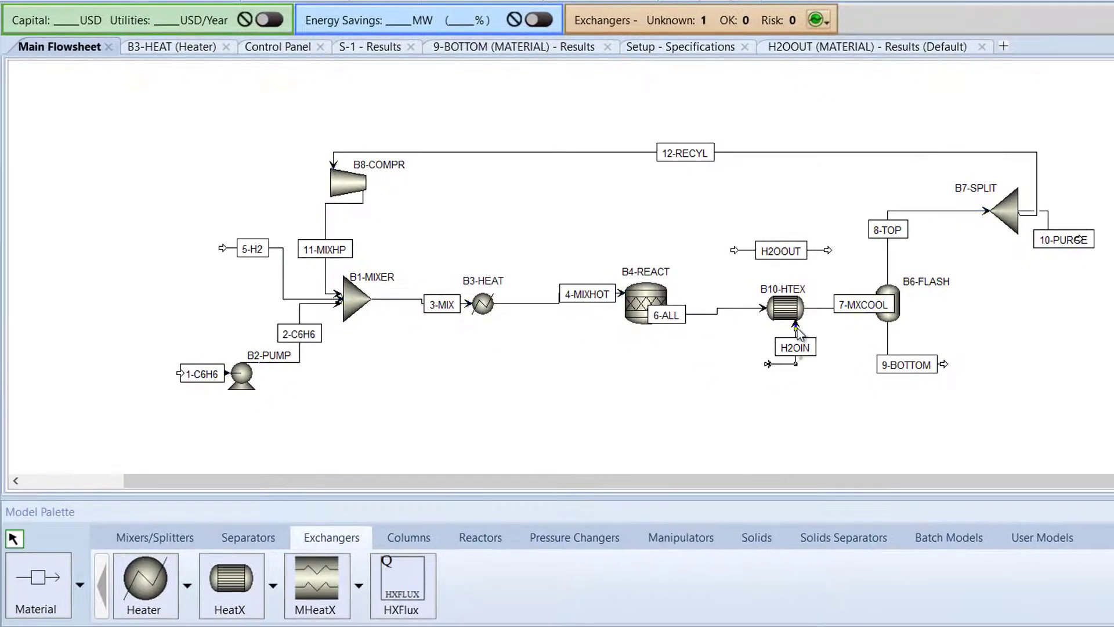
right_click(734, 251)
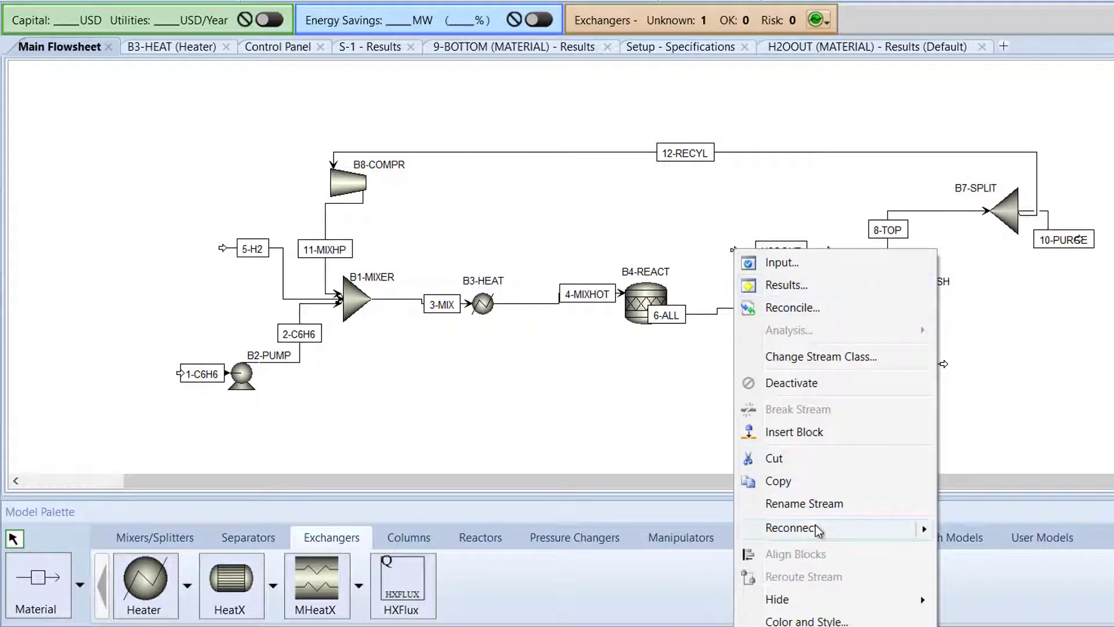
mouse_move(905, 527)
click(950, 549)
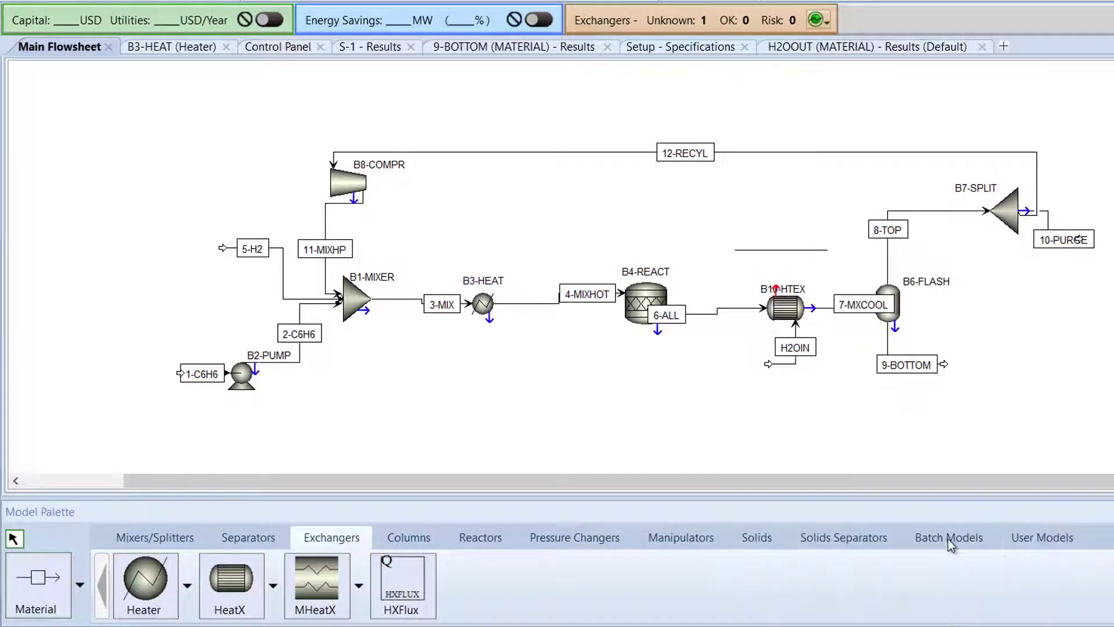
click(775, 289)
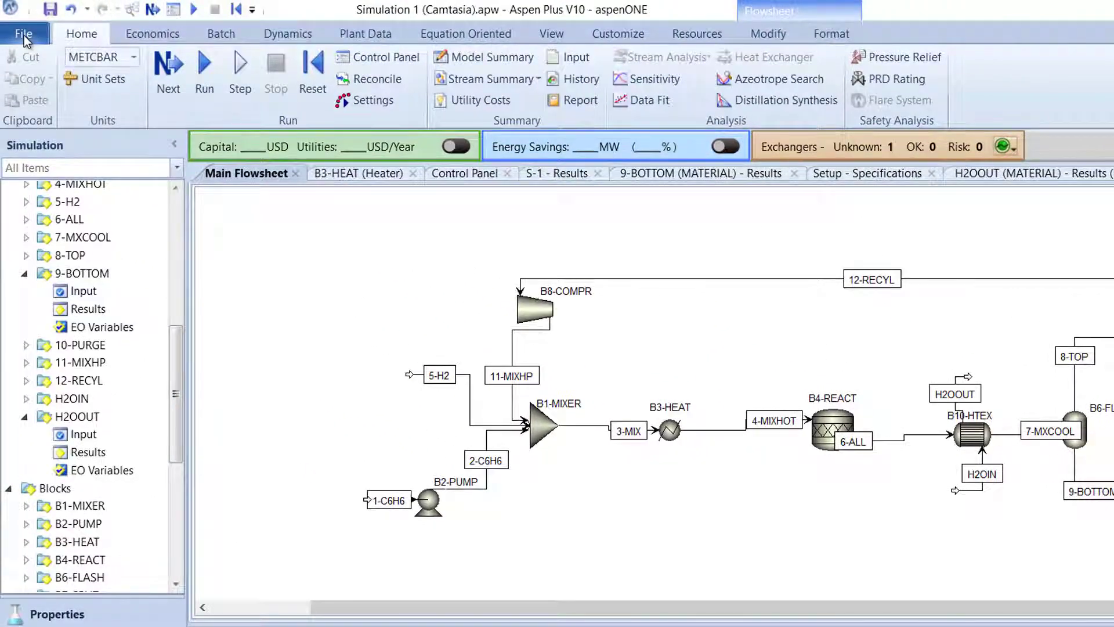
Save the simulation from the File menu
click(23, 34)
click(60, 102)
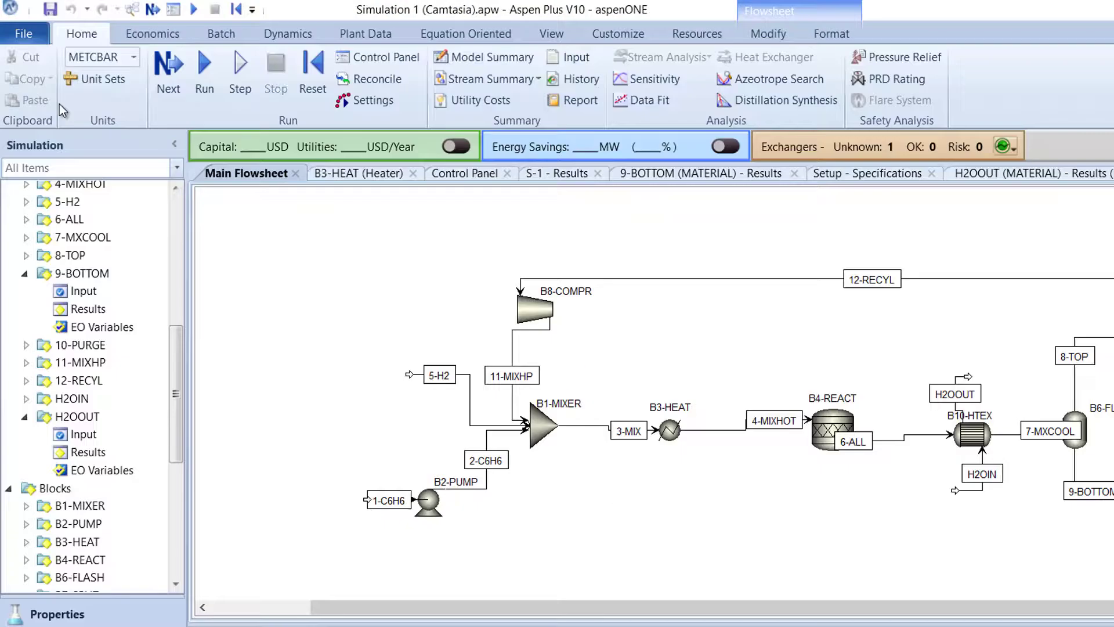